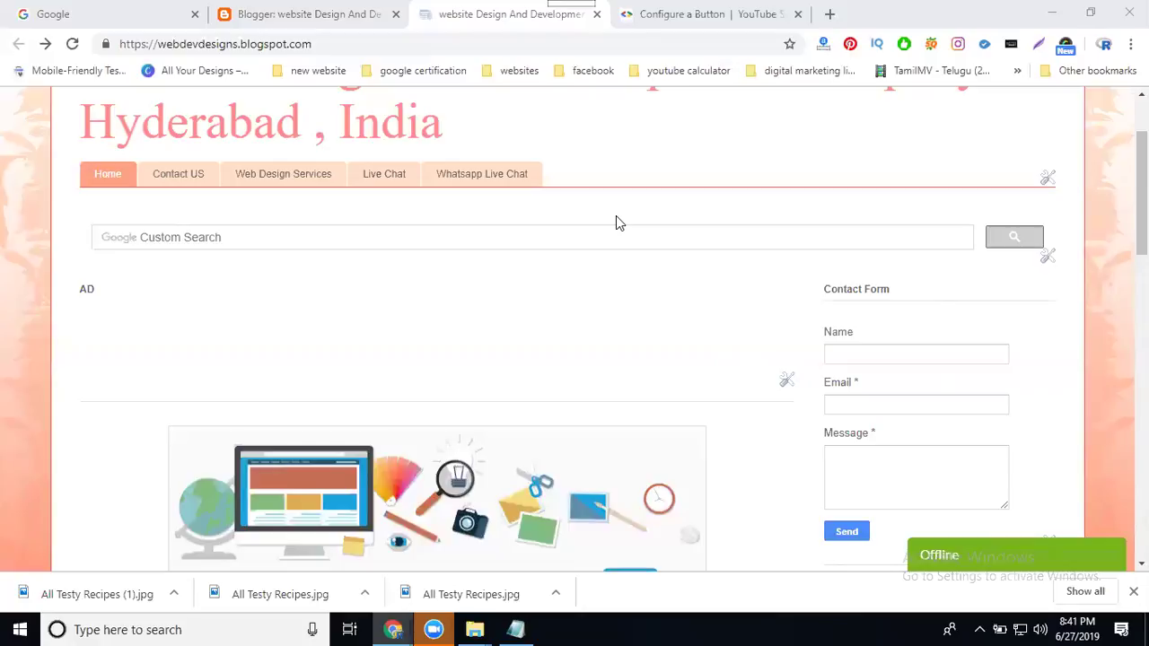
# - Start loading youtube.com in a new tab beside the subscribe button configurator
pyautogui.click(723, 15)
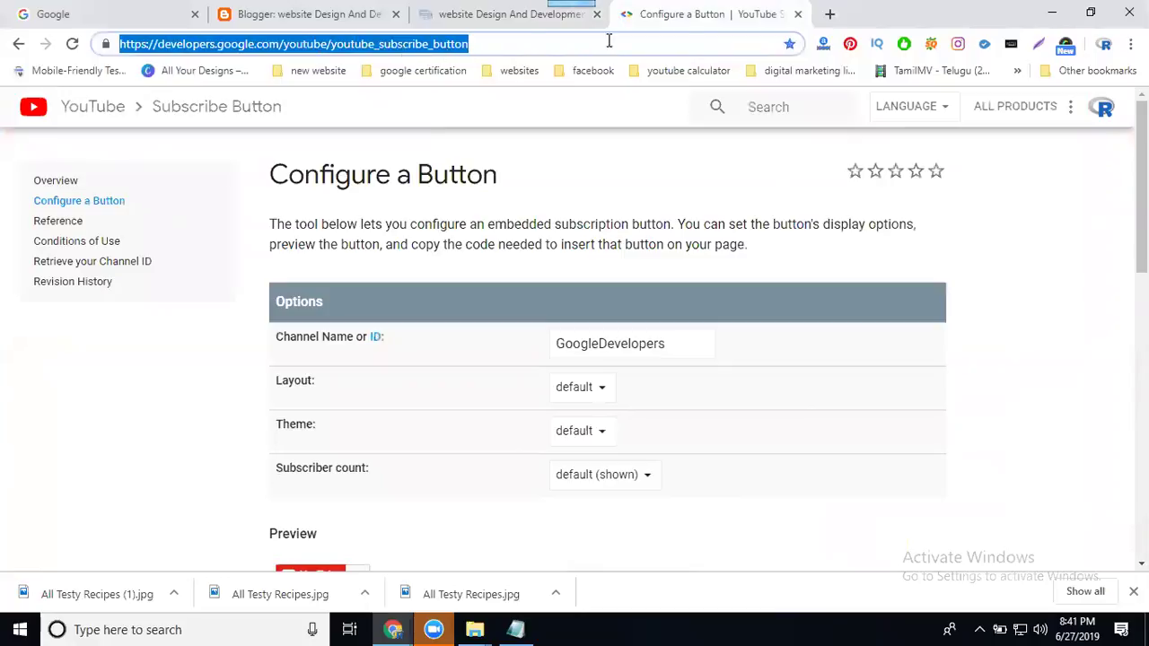
pyautogui.click(830, 14)
pyautogui.write('youtube.com')
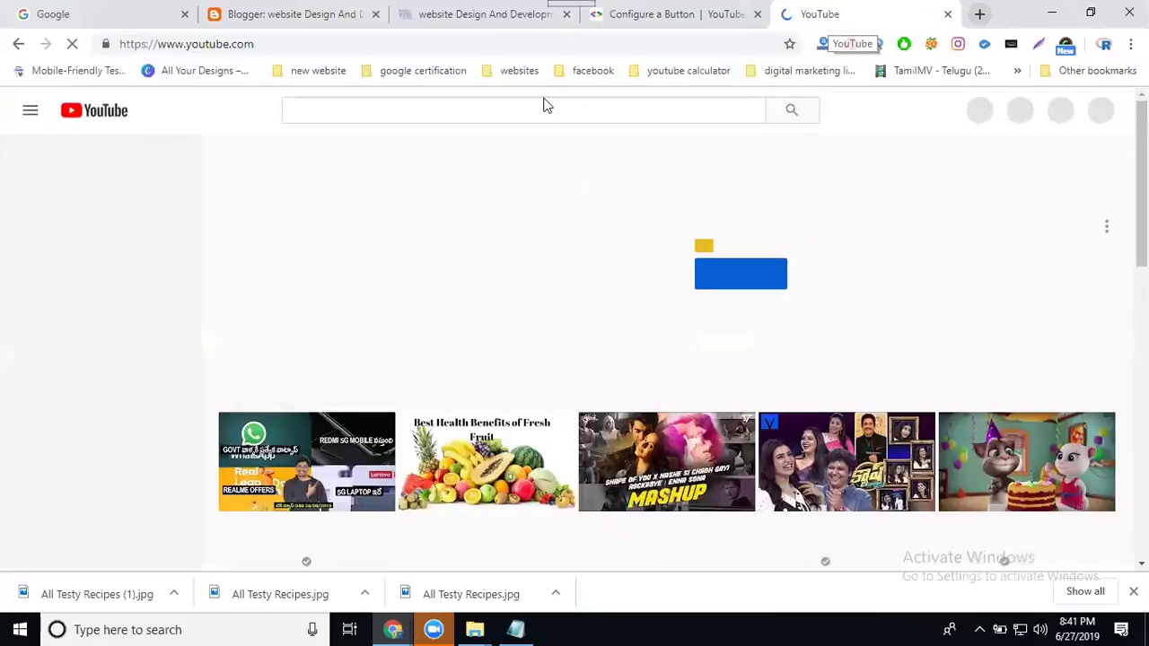
# - Search YouTube for 'rakesh tech solutions'
pyautogui.click(405, 109)
pyautogui.write('rakesh te')
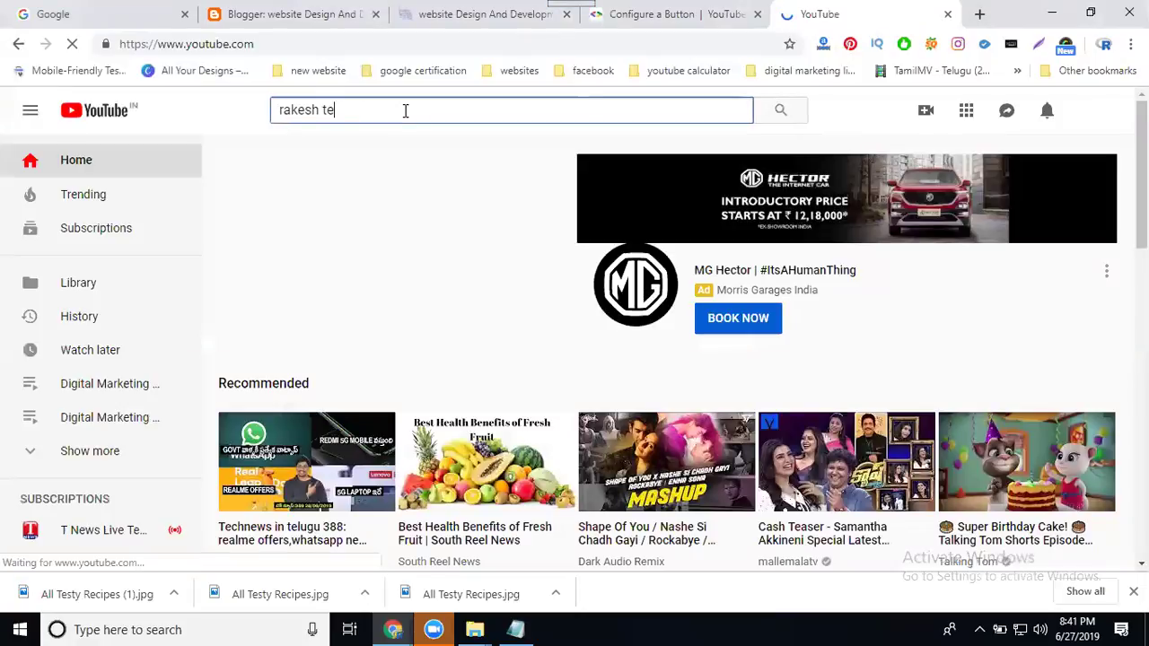
pyautogui.write('ch solutions')
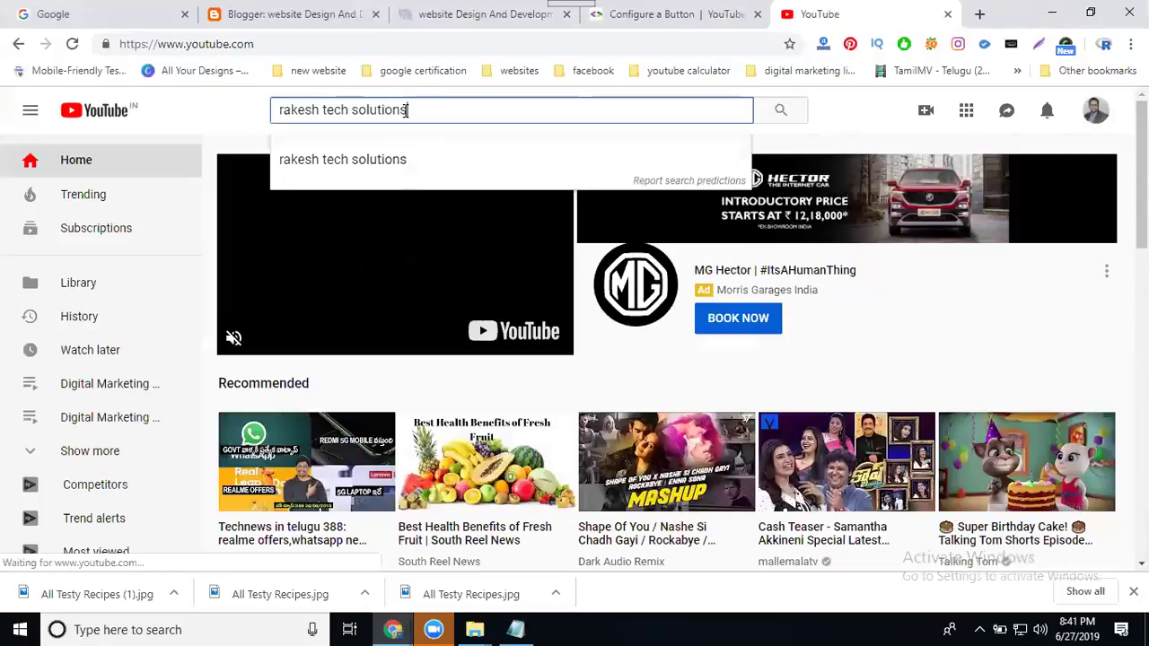
pyautogui.press('Return')
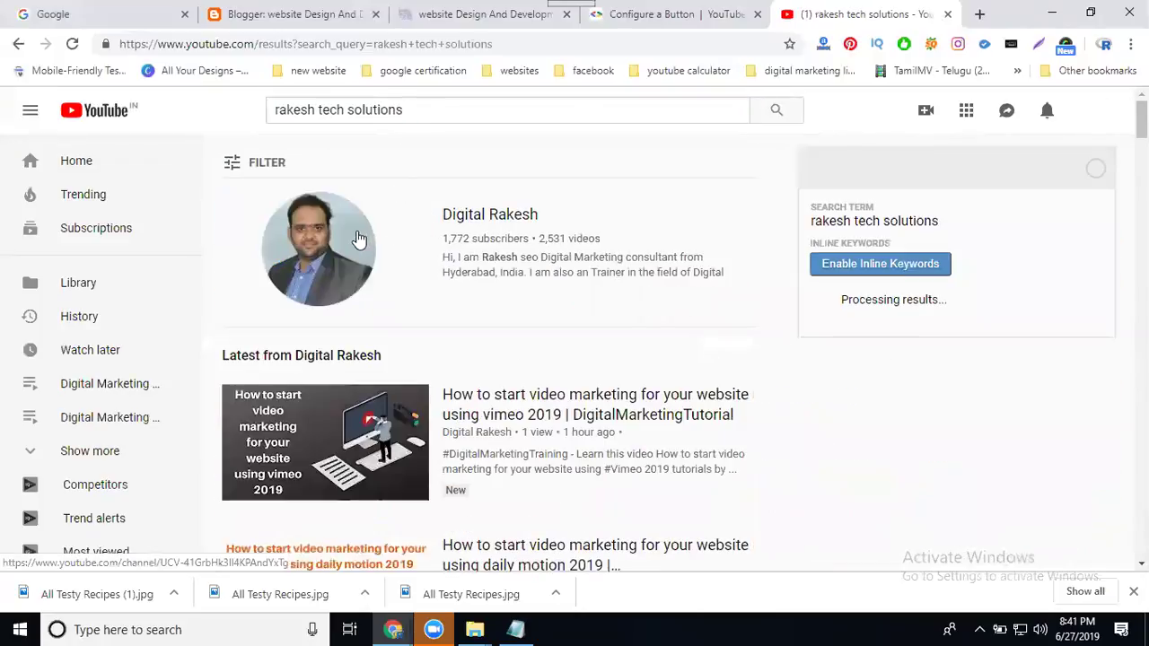
pyautogui.scroll(-8, 357, 243)
pyautogui.scroll(3, 356, 244)
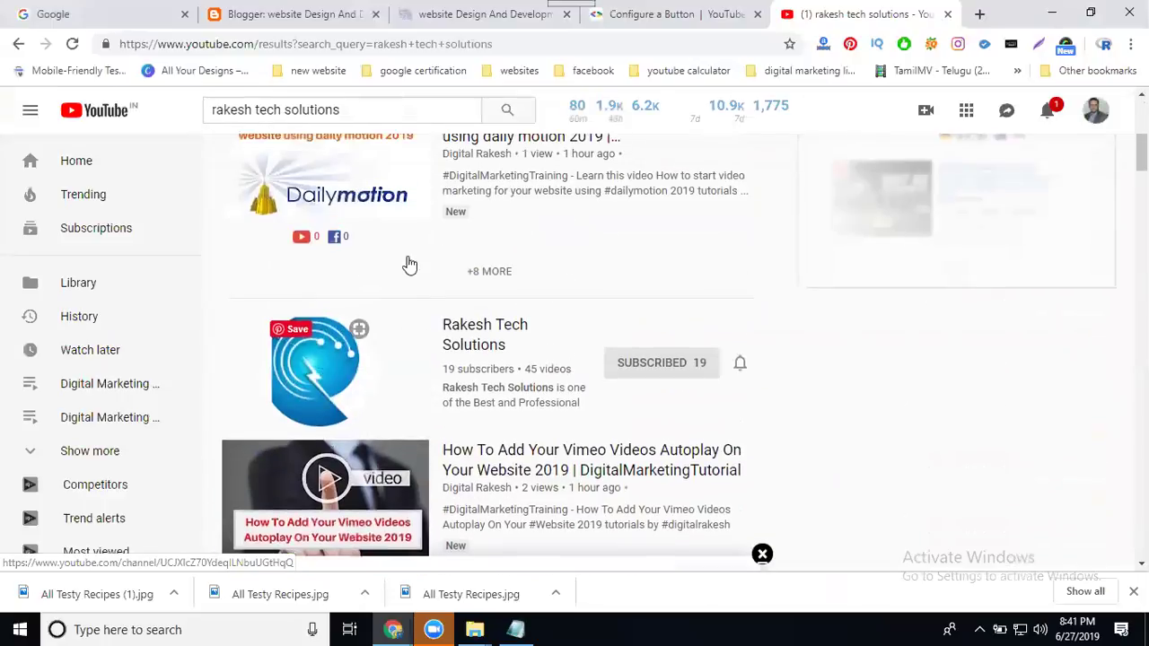
# - Open the Rakesh Tech Solutions channel page, take its web address, and close the tab
pyautogui.click(483, 330)
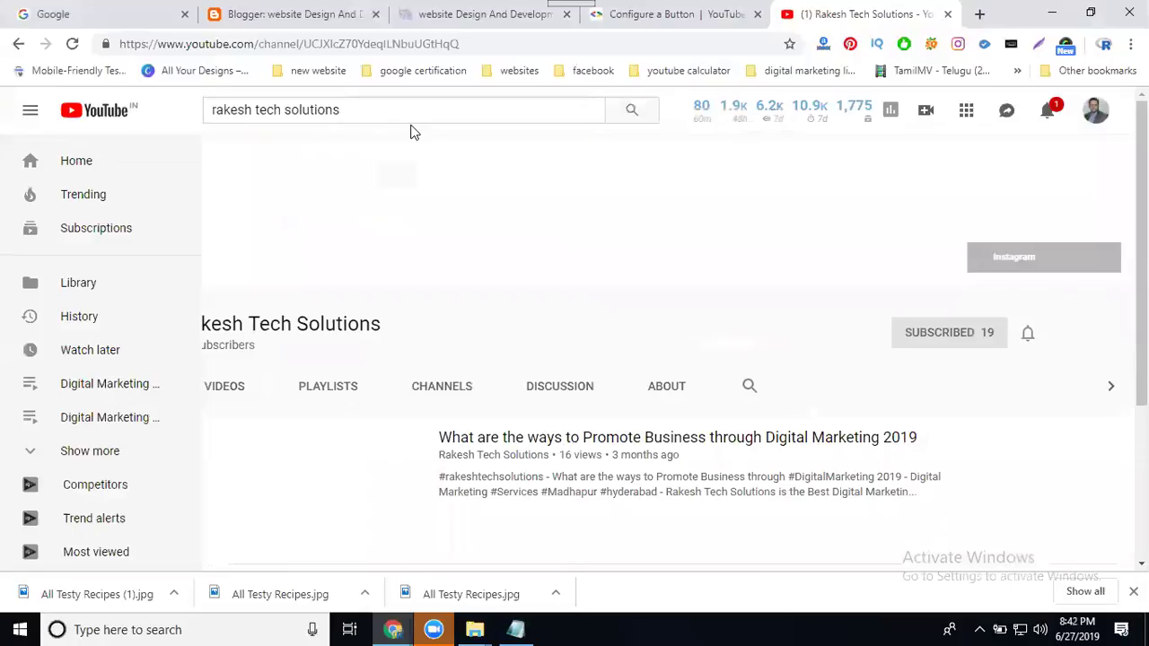
pyautogui.click(349, 47)
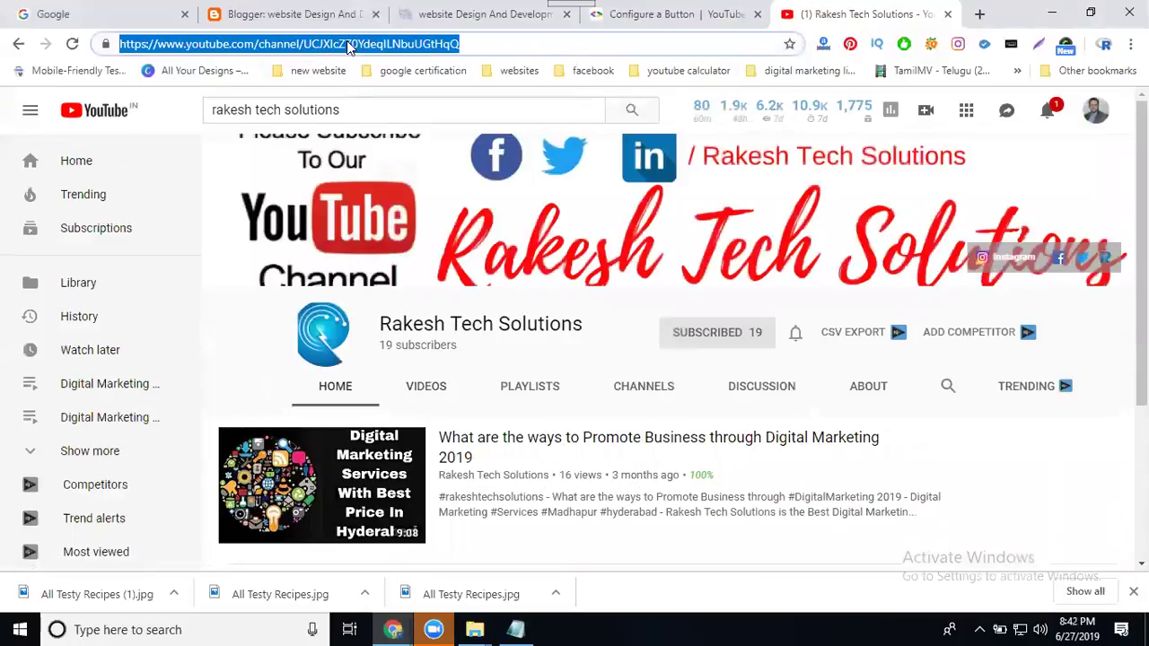
pyautogui.click(949, 13)
# - Replace the GoogleDevelopers channel name with the pasted Rakesh Tech Solutions channel URL
pyautogui.scroll(-3, 353, 245)
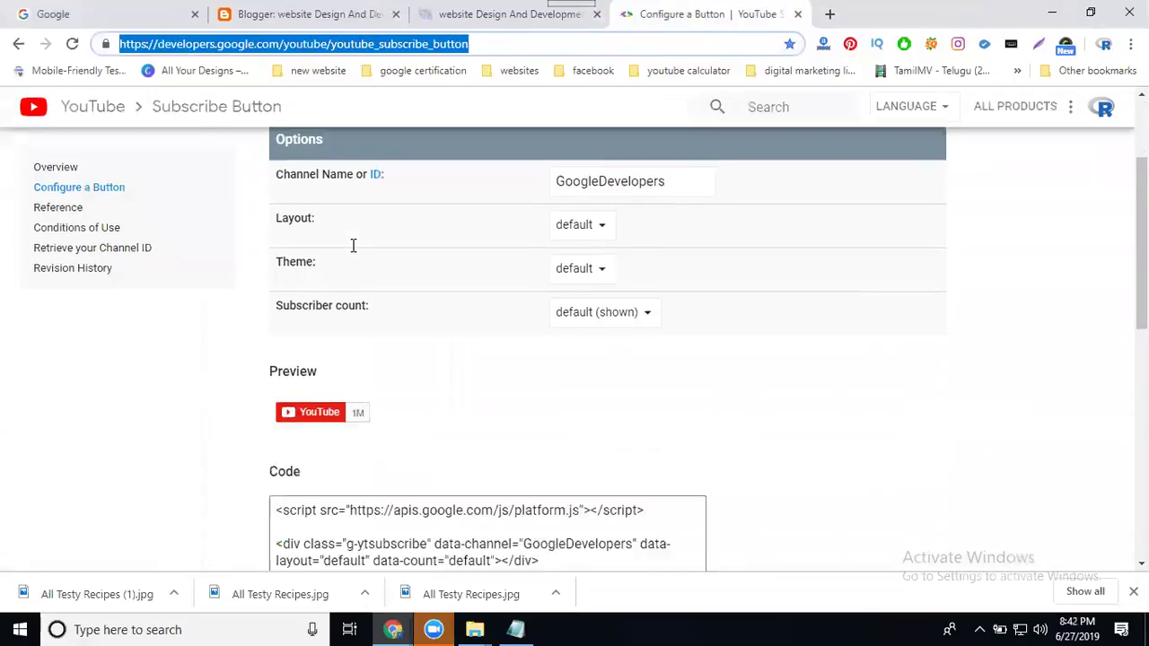
pyautogui.scroll(2, 406, 308)
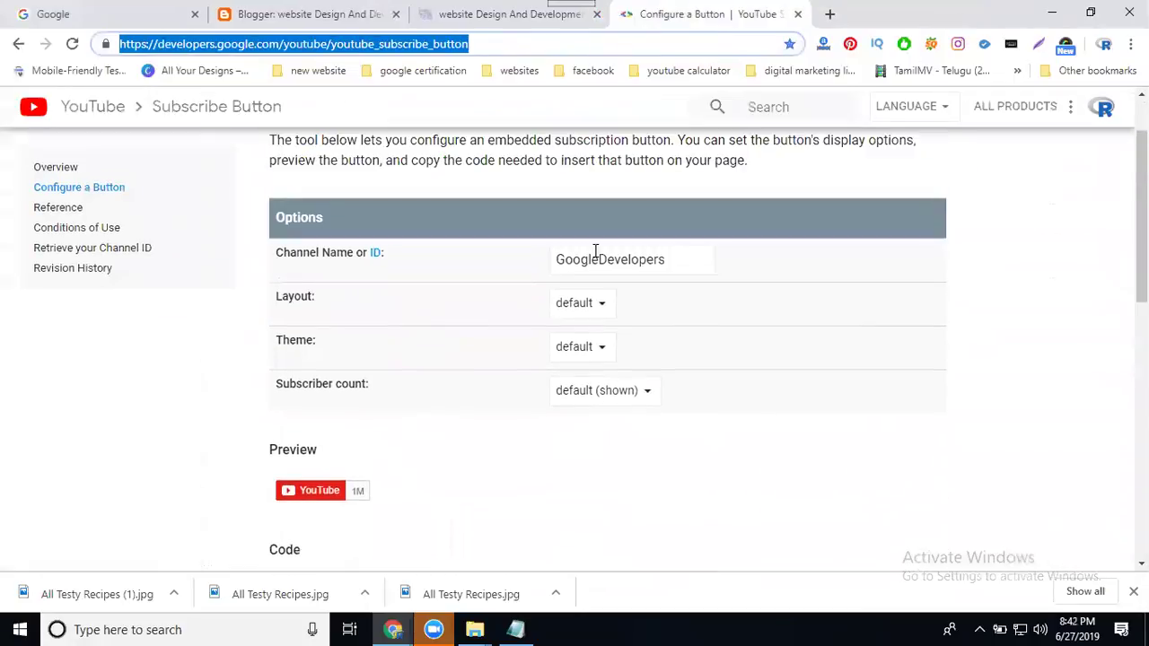
pyautogui.scroll(-3, 576, 318)
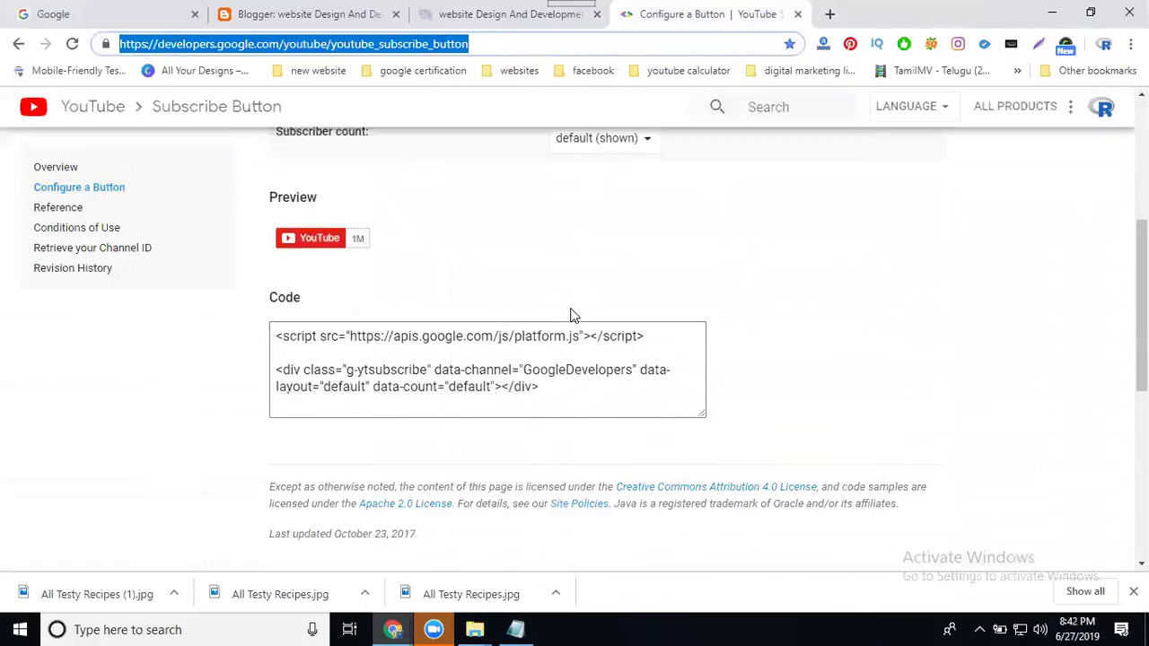
pyautogui.scroll(2, 494, 323)
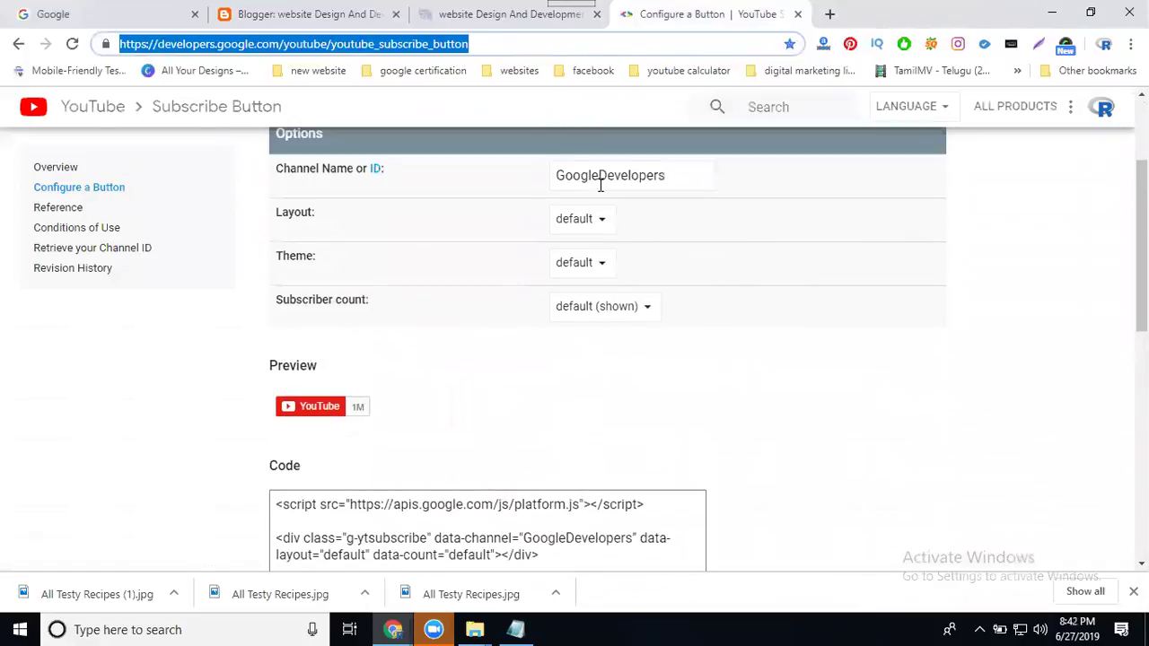
pyautogui.click(599, 177)
pyautogui.doubleClick(599, 177)
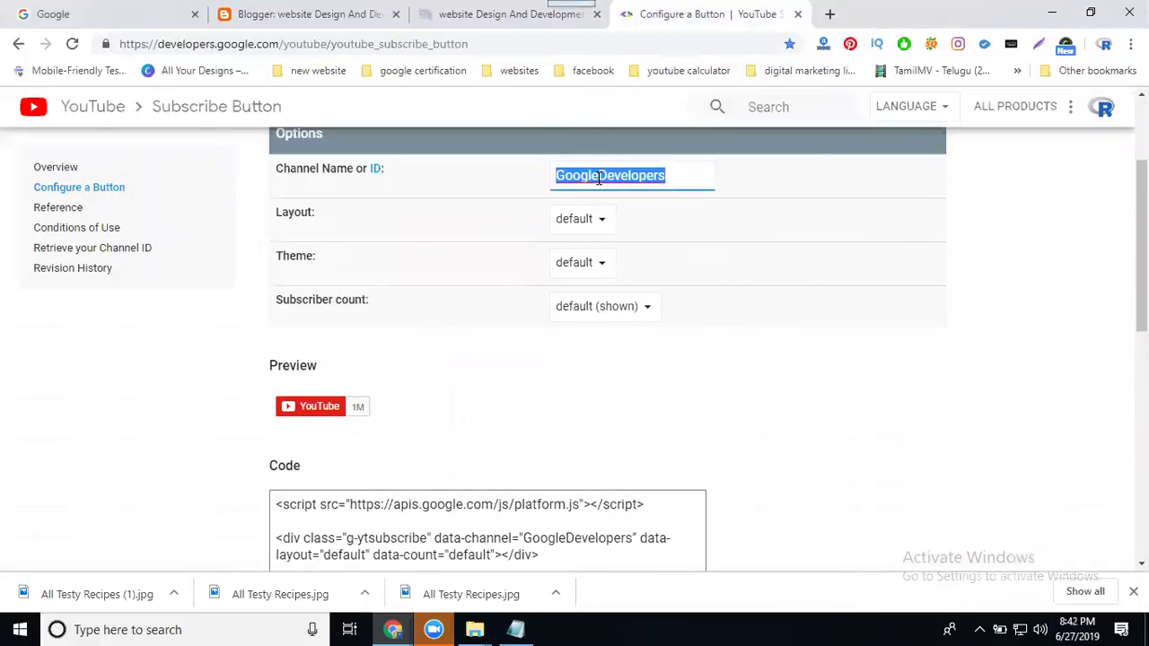
pyautogui.write('UCJXlcZ70YdeqILNbuUGtHqQ')
pyautogui.click(591, 384)
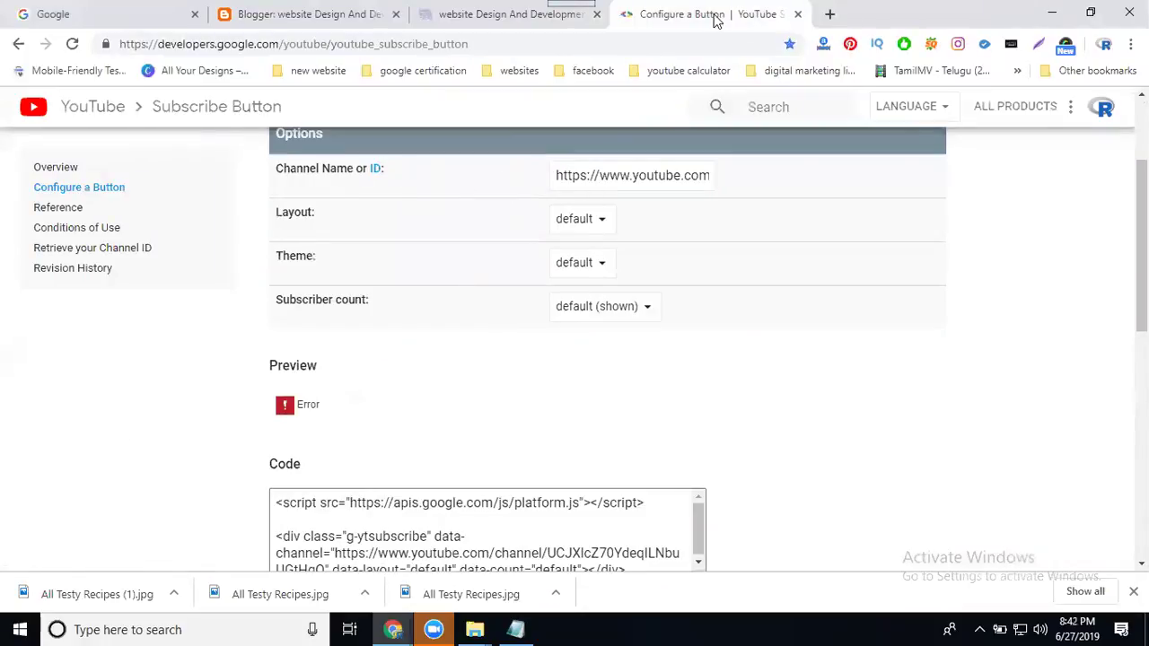
# - Trim the channel value down to the bare UC… channel ID and refresh the preview
pyautogui.click(557, 175)
pyautogui.press('Delete')
pyautogui.press('Delete')
pyautogui.press('Delete')
pyautogui.press('Delete')
pyautogui.press('Delete')
pyautogui.press('Delete')
pyautogui.press('Delete')
pyautogui.press('Delete')
pyautogui.press('Delete')
pyautogui.press('Delete')
pyautogui.press('Delete')
pyautogui.press('Delete')
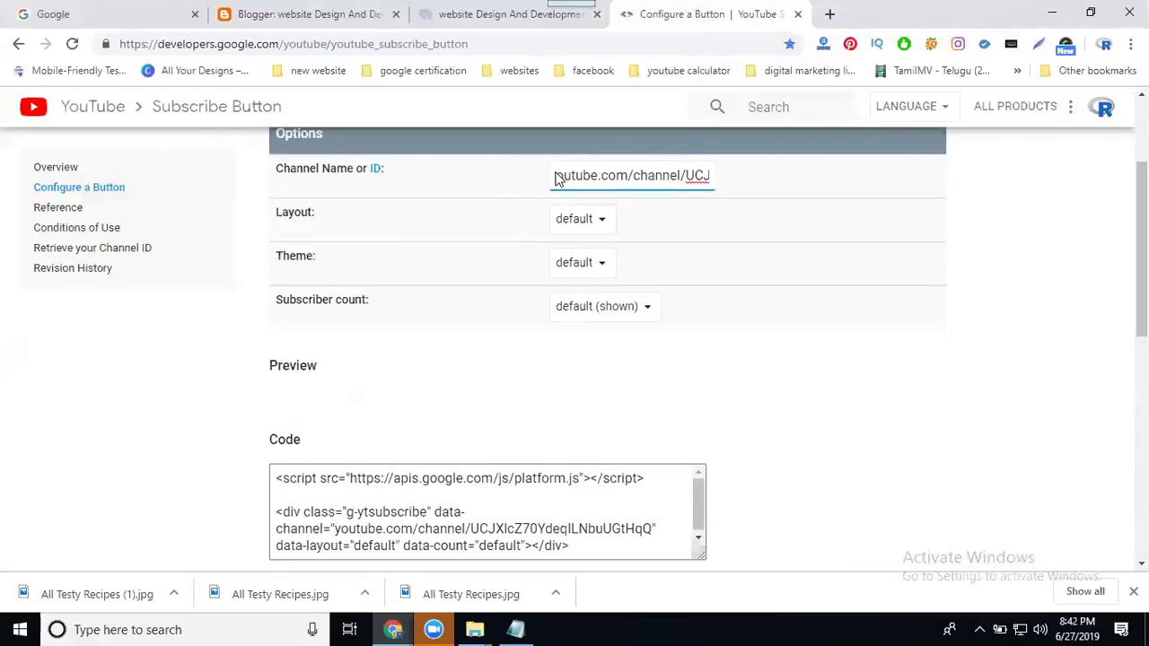
pyautogui.press('Delete')
pyautogui.press('Delete')
pyautogui.press('Delete')
pyautogui.press('Delete')
pyautogui.press('Delete')
pyautogui.press('Delete')
pyautogui.press('Delete')
pyautogui.press('Delete')
pyautogui.press('Delete')
pyautogui.press('Delete')
pyautogui.press('Delete')
pyautogui.press('Delete')
pyautogui.press('Delete')
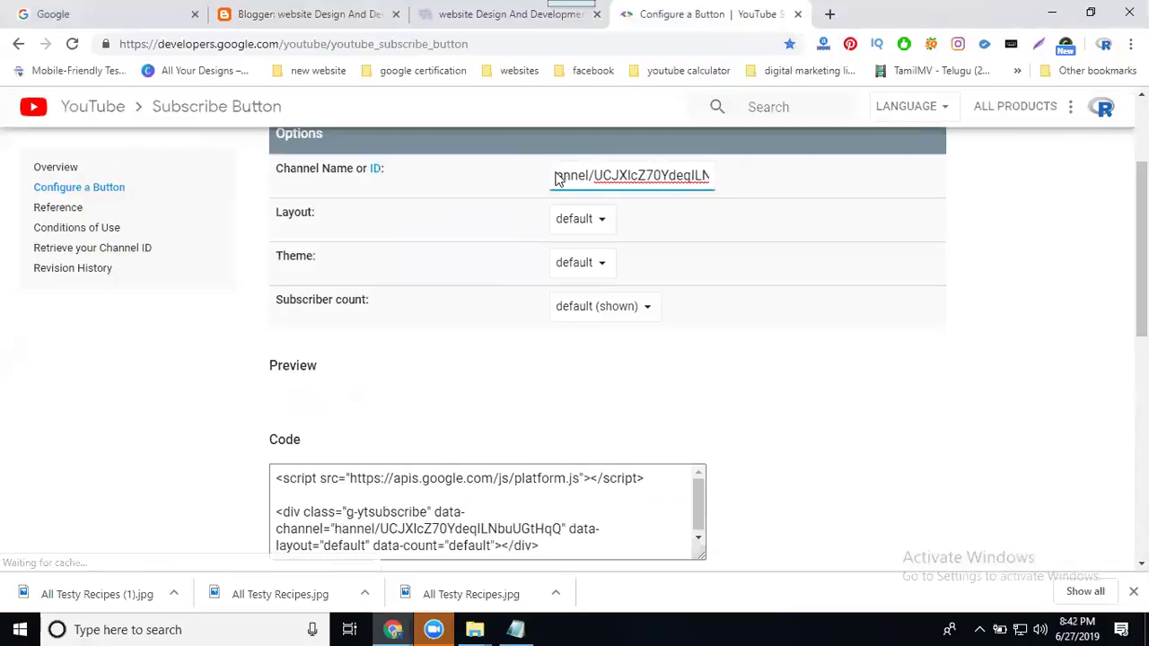
pyautogui.press('Delete')
pyautogui.press('Delete')
pyautogui.press('Delete')
pyautogui.press('Delete')
pyautogui.press('Delete')
pyautogui.press('Delete')
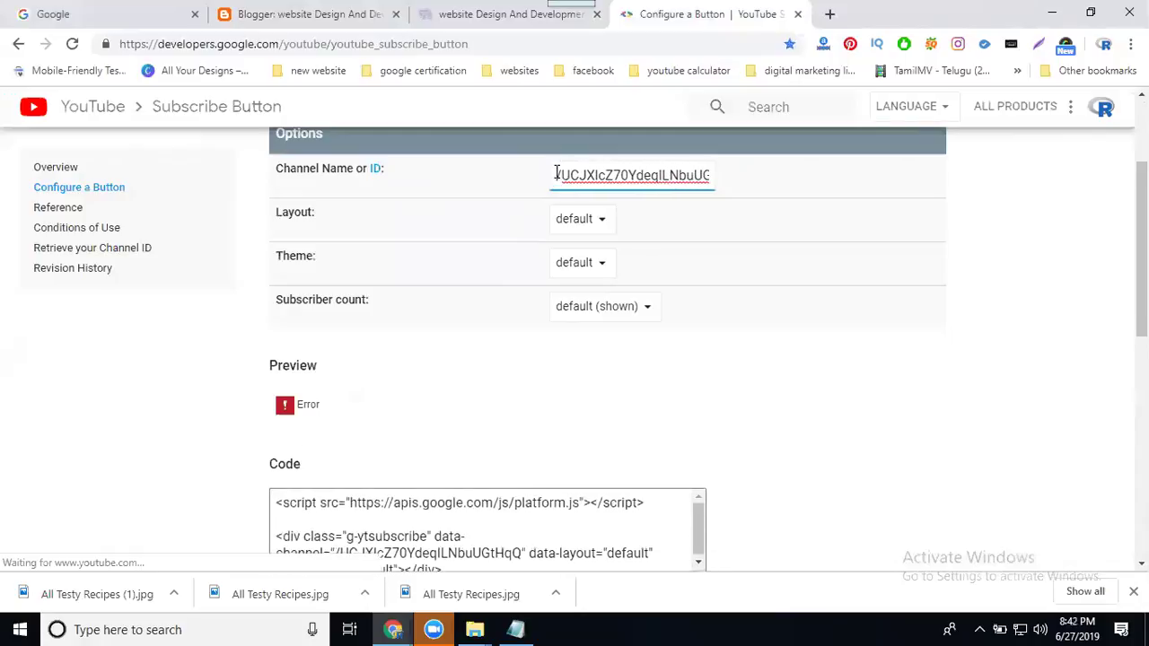
pyautogui.press('Delete')
pyautogui.click(509, 380)
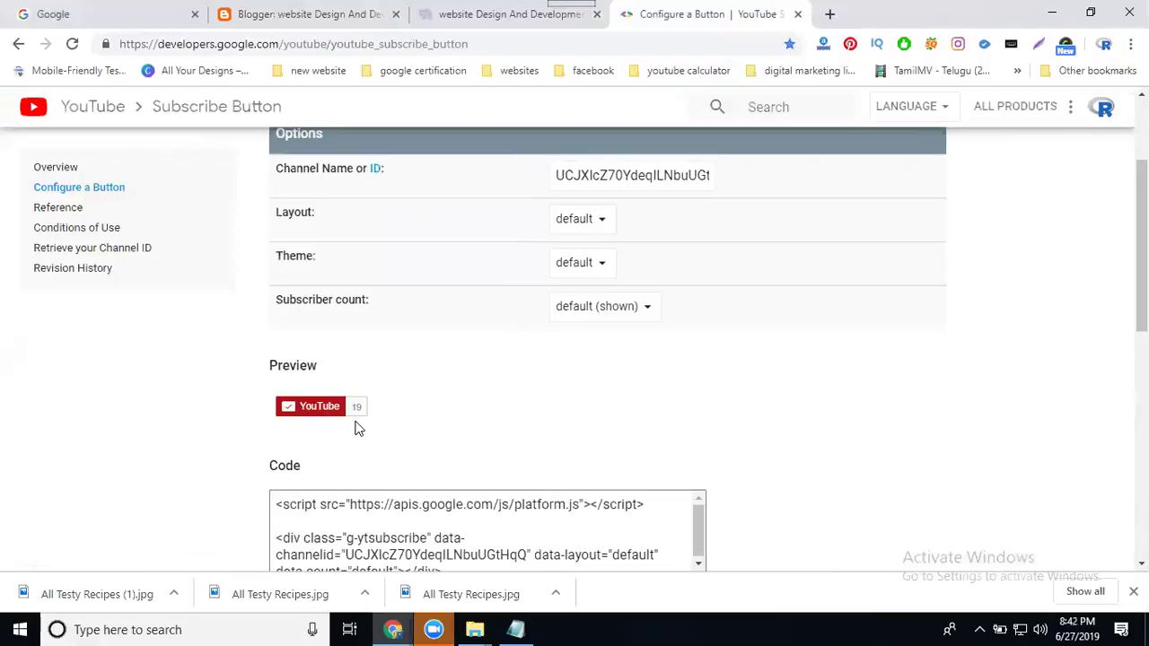
# - Set the button to full layout, dark theme, and hidden subscriber count
pyautogui.click(572, 235)
pyautogui.click(572, 257)
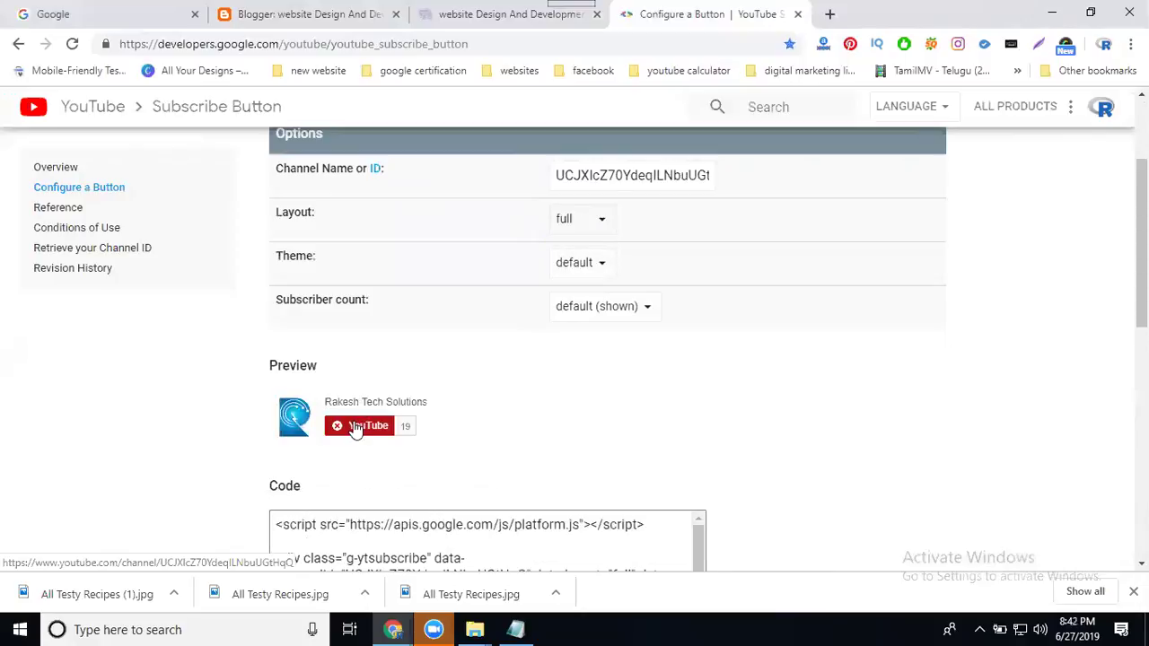
pyautogui.click(579, 267)
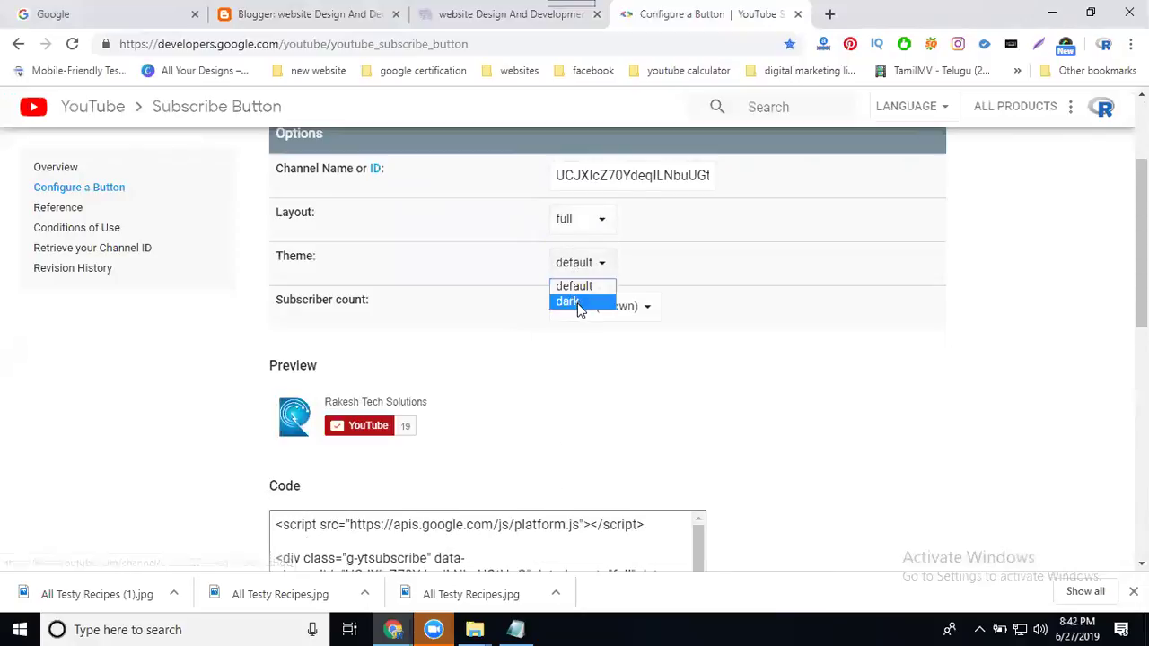
pyautogui.click(571, 303)
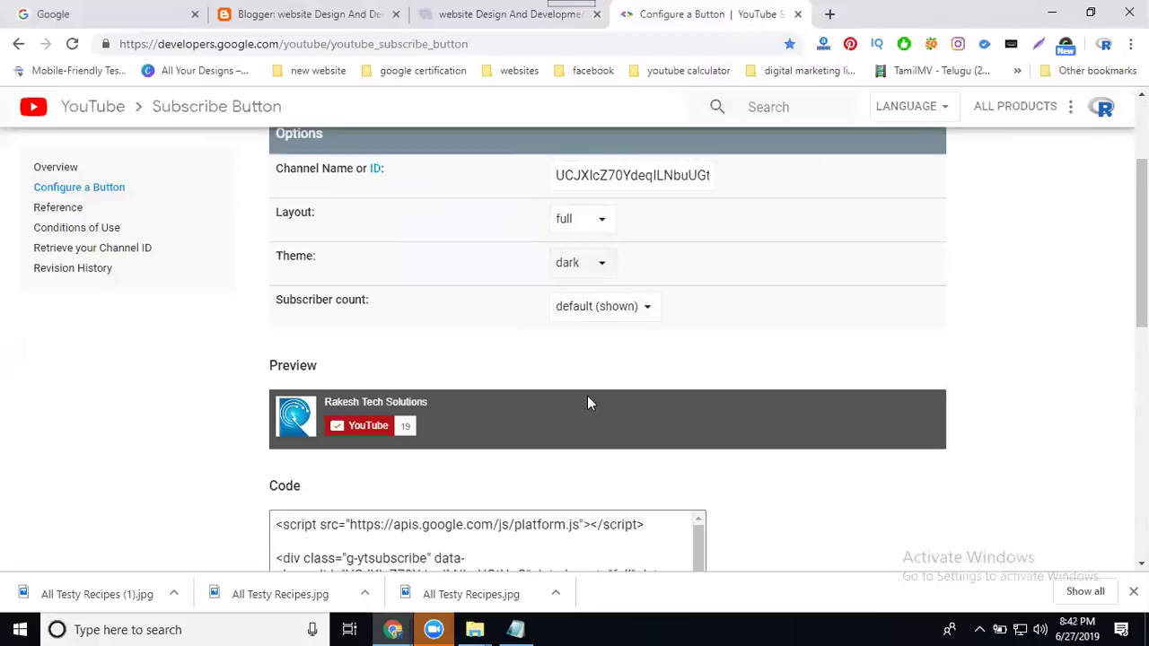
pyautogui.click(580, 313)
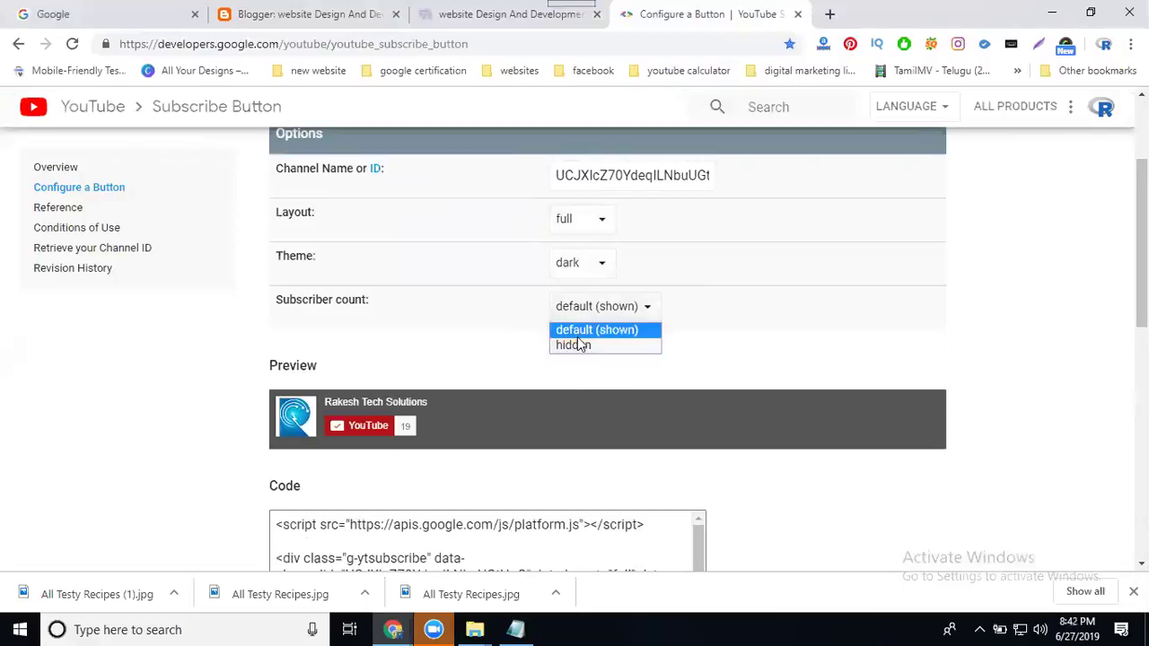
pyautogui.click(579, 345)
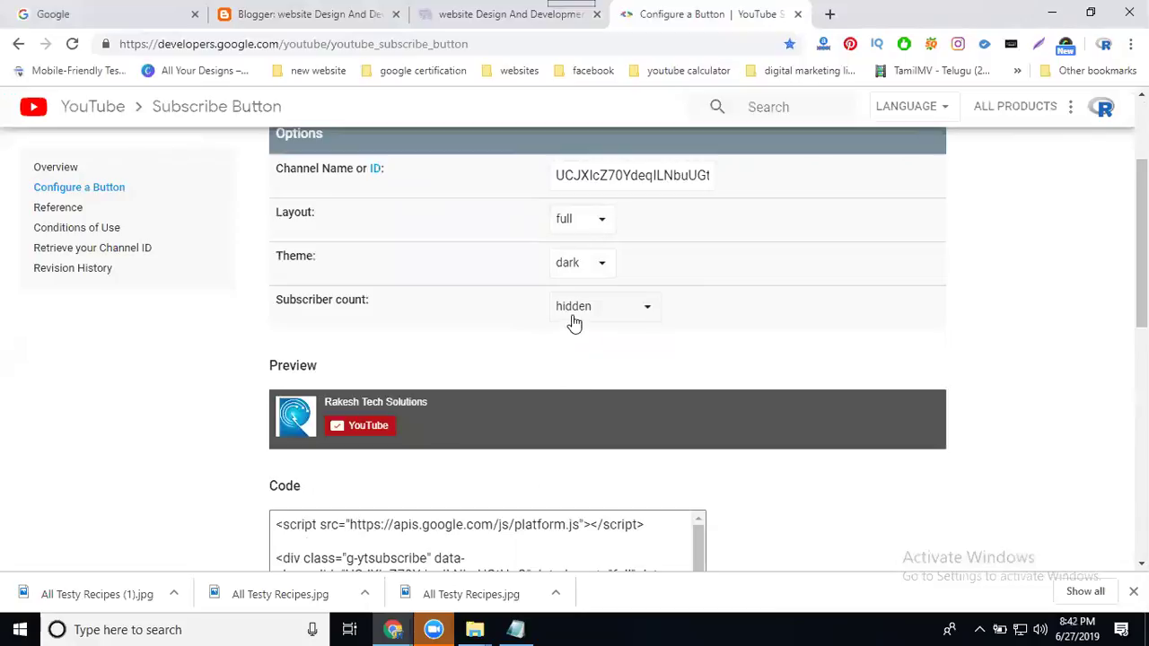
pyautogui.click(572, 310)
pyautogui.click(570, 330)
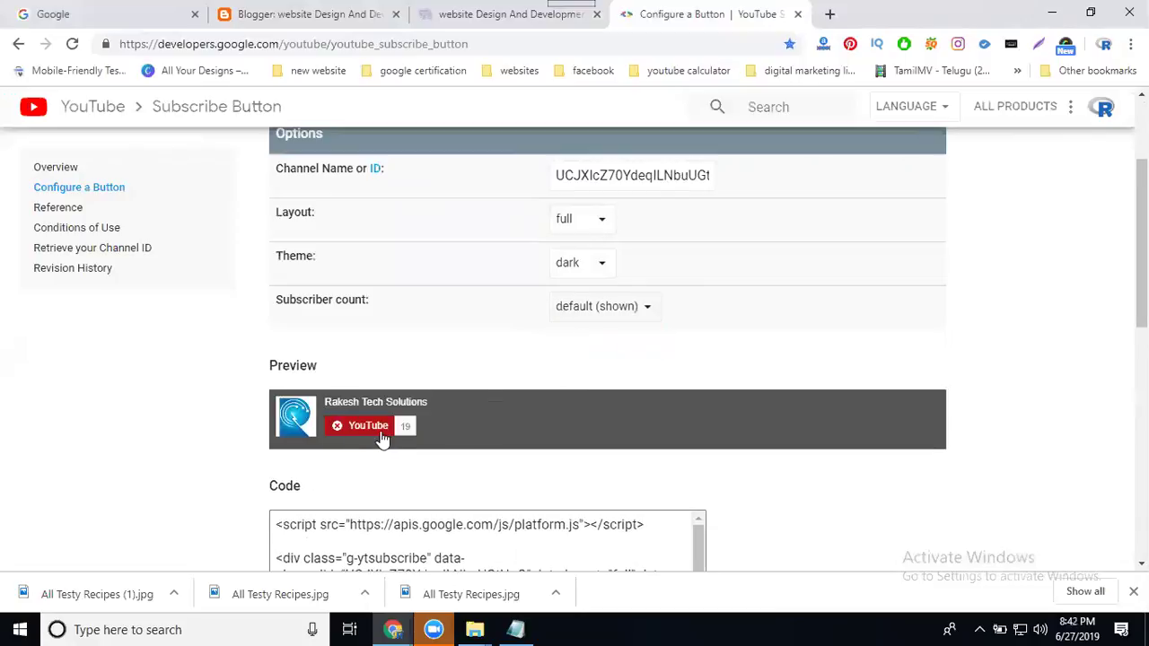
pyautogui.click(597, 312)
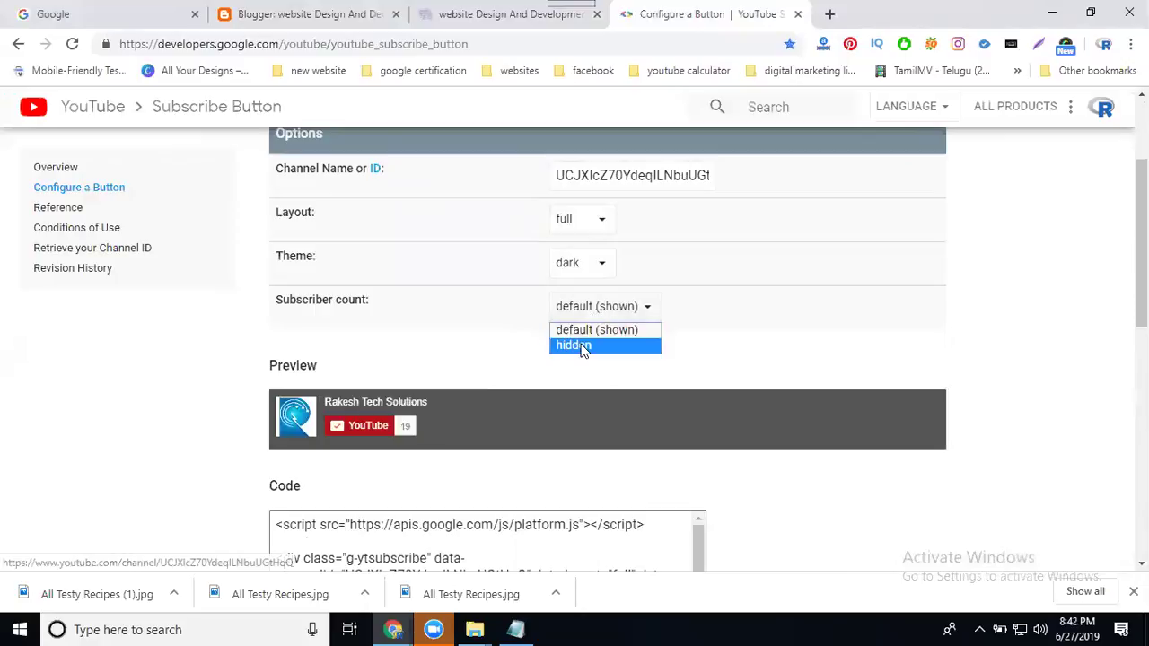
pyautogui.click(582, 345)
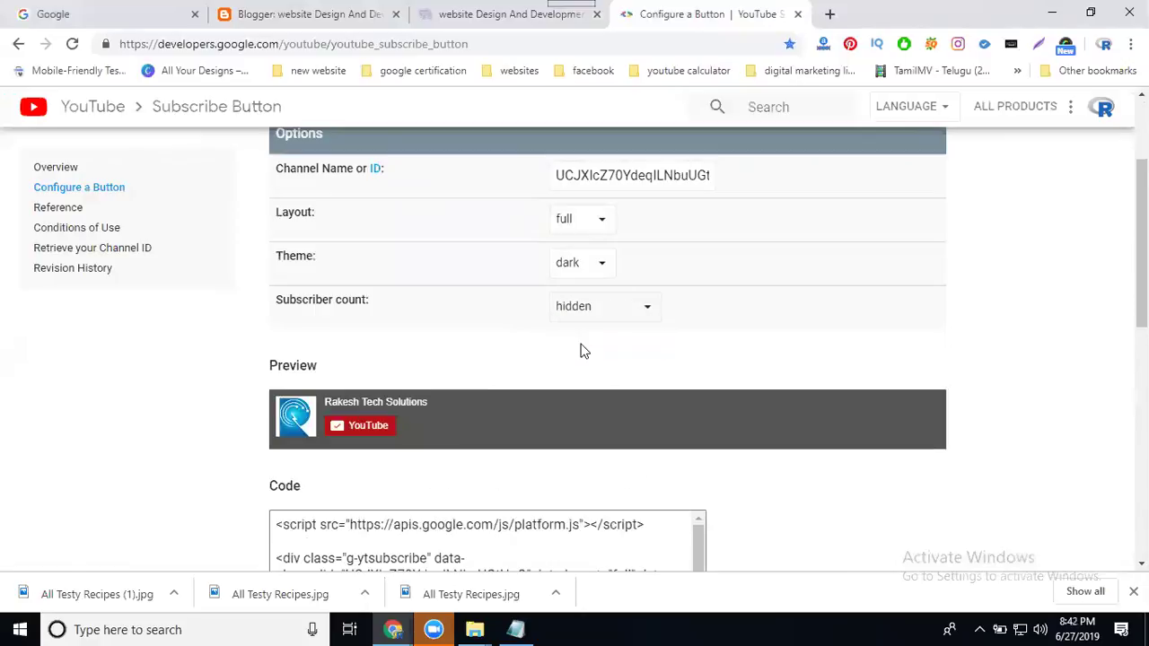
# - Select and copy all of the generated embed code, then return to the blog tab
pyautogui.scroll(-3, 556, 346)
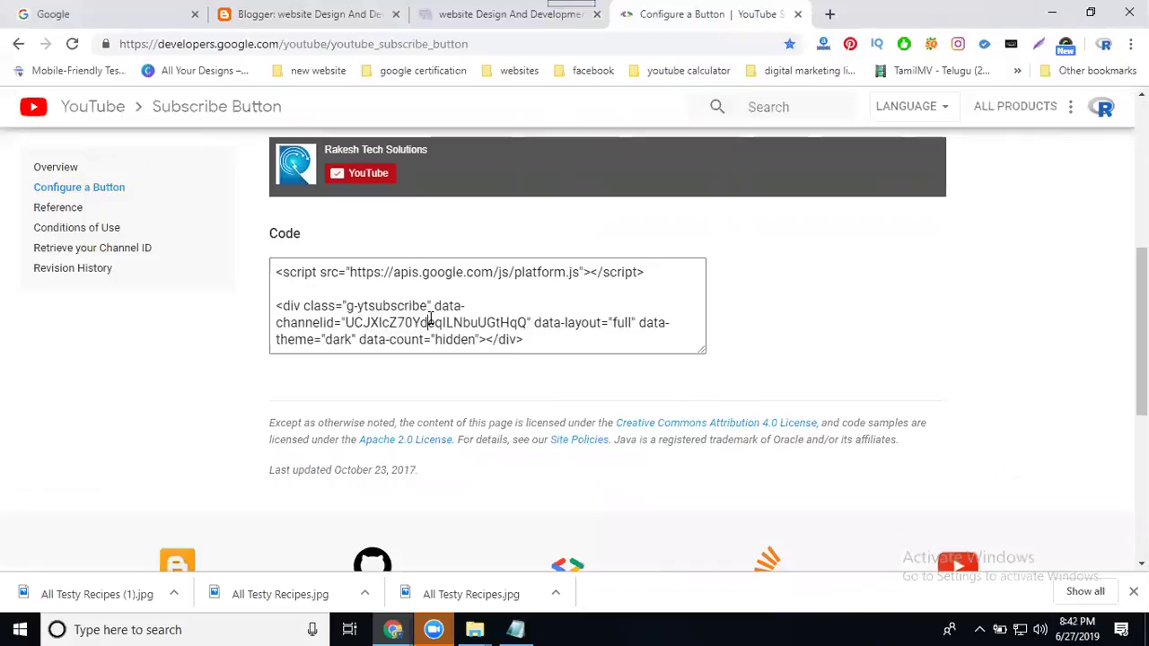
pyautogui.tripleClick(430, 321)
pyautogui.hotkey('ctrl', 'a')
pyautogui.hotkey('ctrl', 'c')
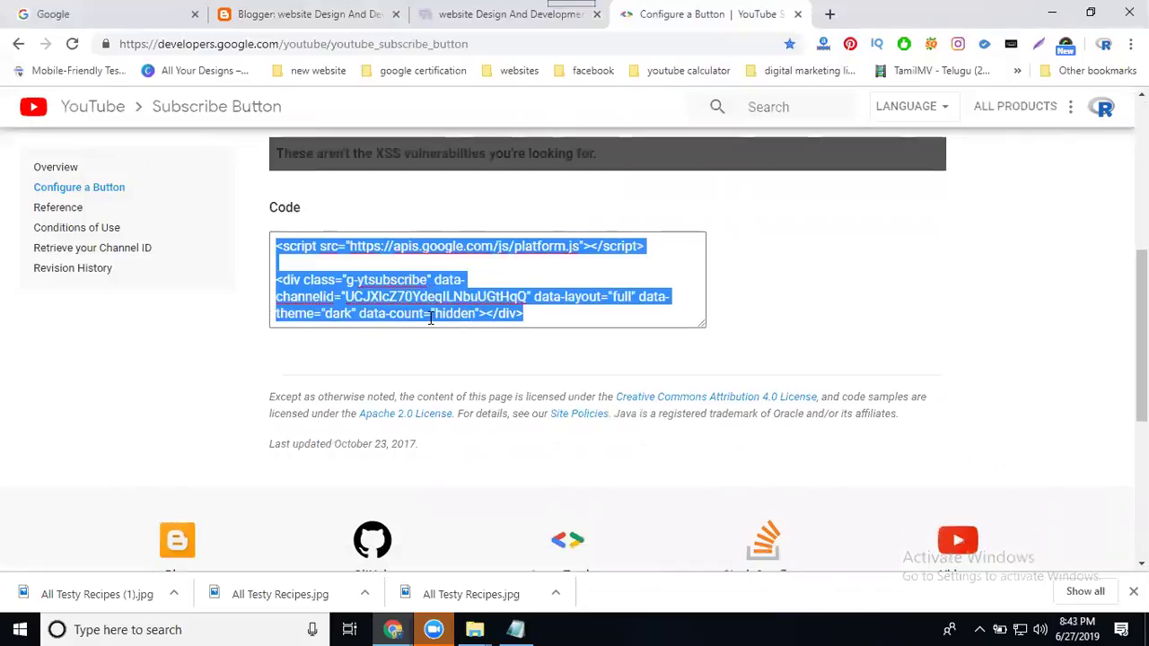
pyautogui.click(442, 14)
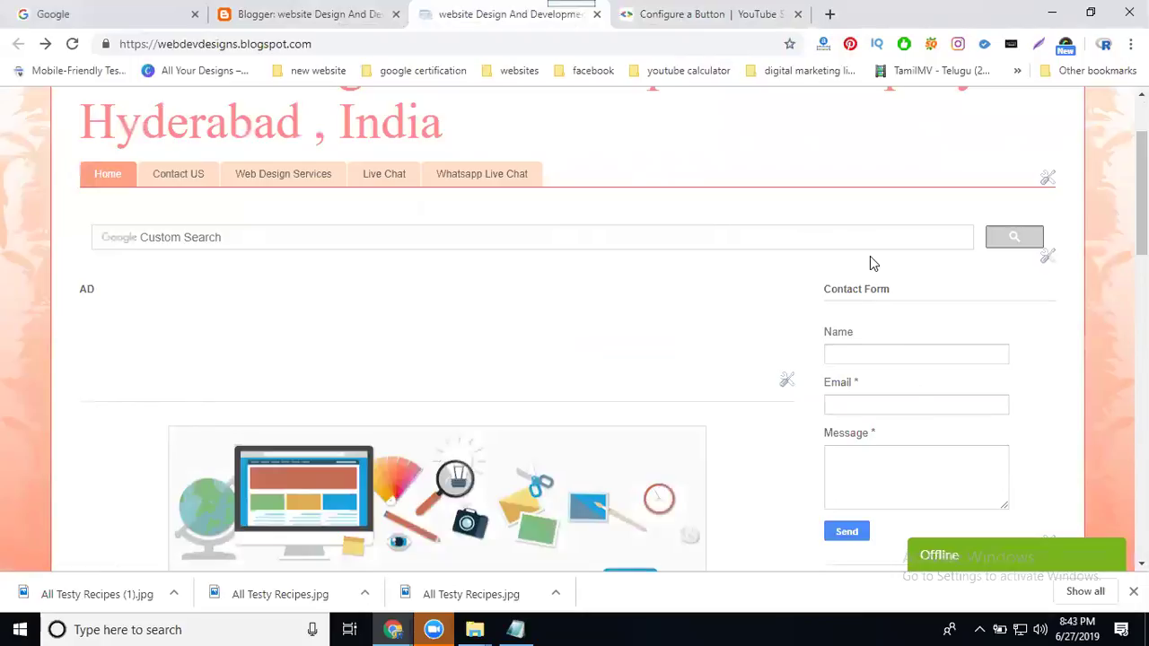
# - Add an HTML/JavaScript gadget with the subscribe button code to sidebar-right-1 and save the arrangement
pyautogui.click(297, 12)
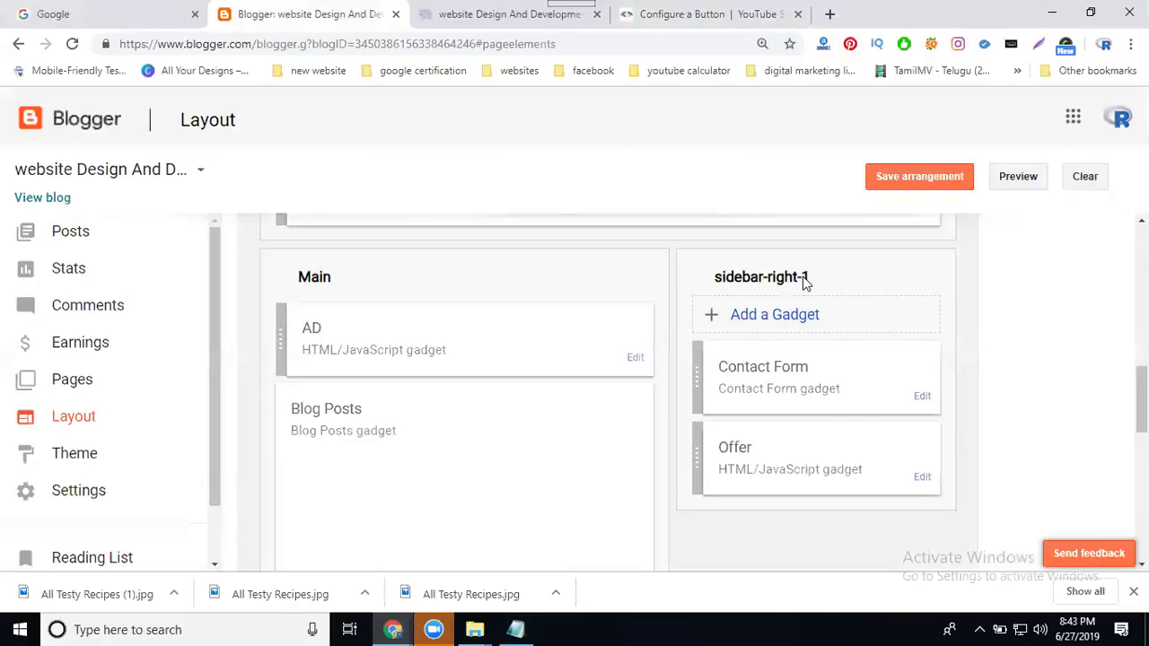
pyautogui.click(790, 320)
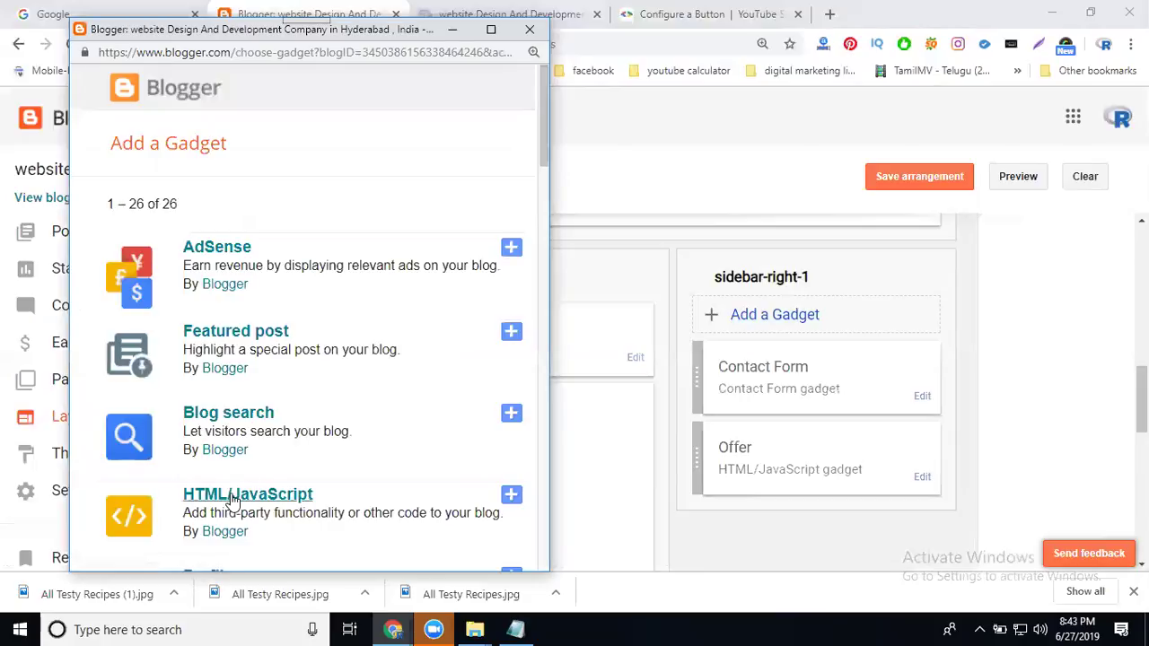
pyautogui.click(232, 496)
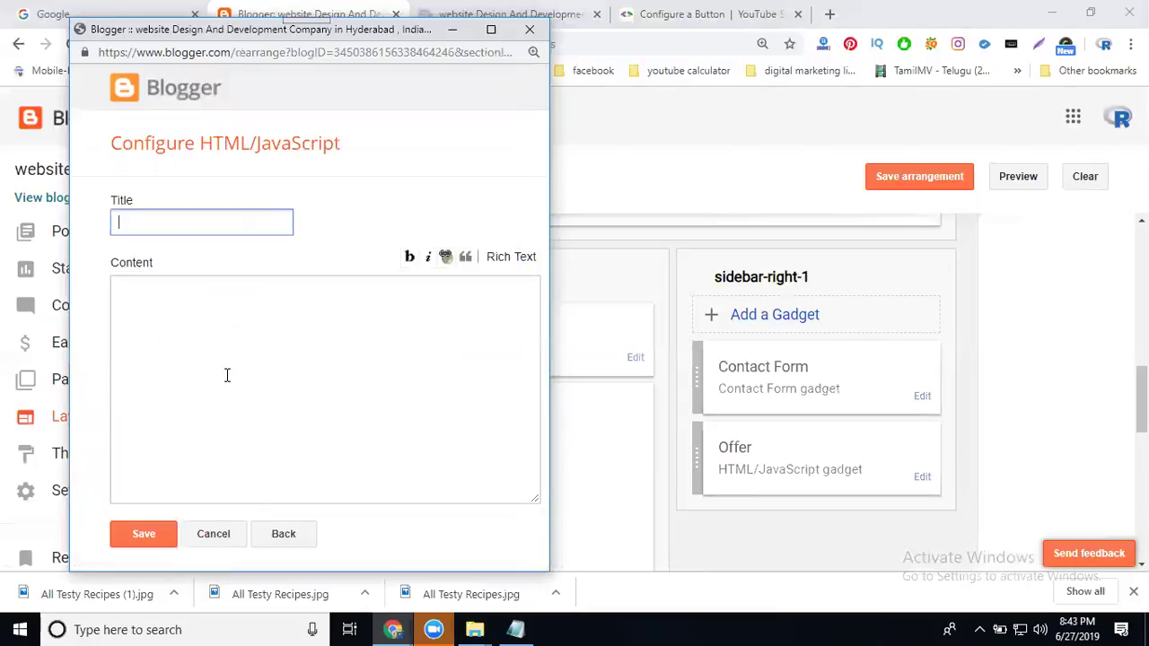
pyautogui.click(225, 374)
pyautogui.hotkey('ctrl', 'v')
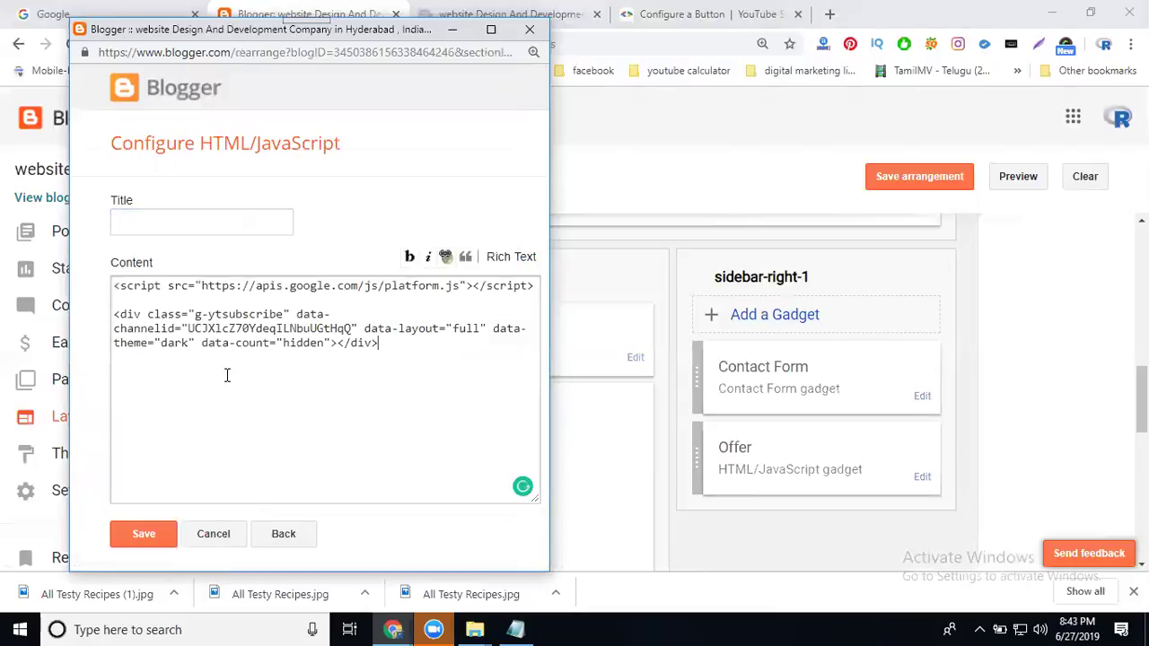
pyautogui.click(152, 537)
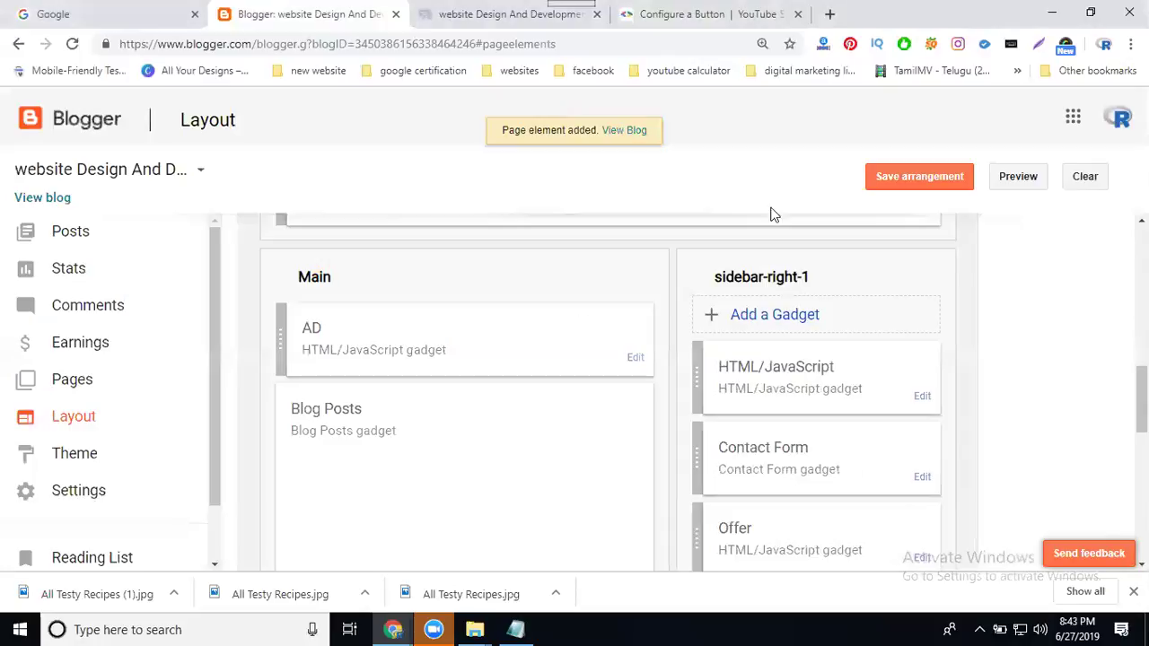
pyautogui.click(883, 176)
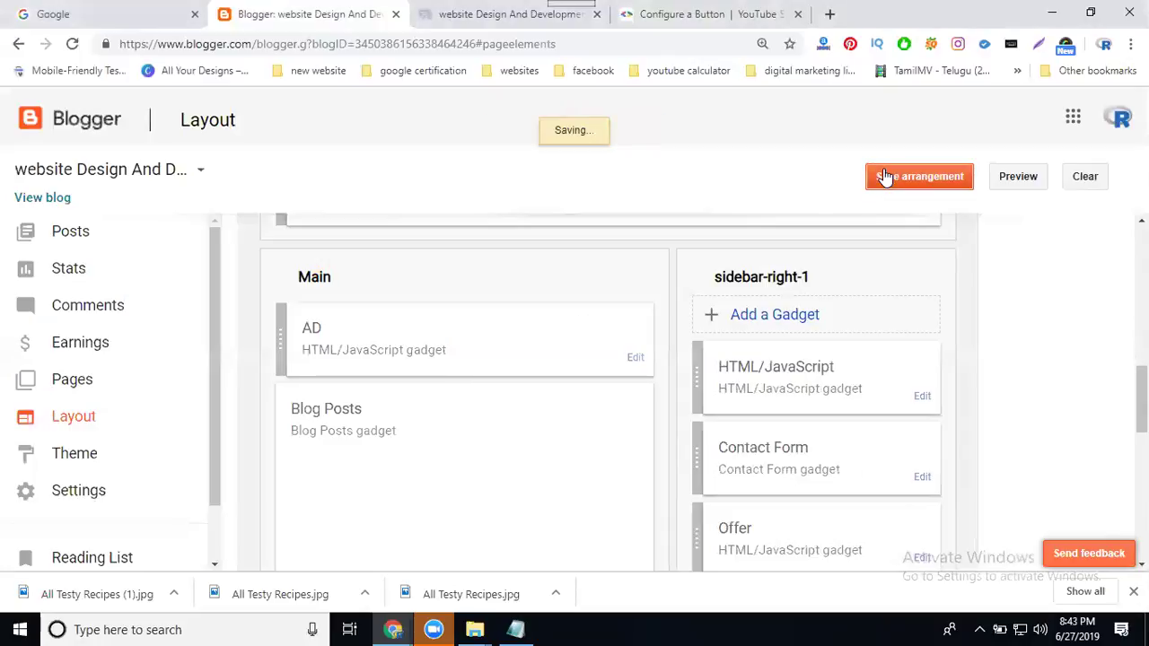
pyautogui.click(511, 14)
# - Reload the blog, test the sidebar subscribe button, then go back to the blog
pyautogui.click(72, 44)
pyautogui.click(72, 45)
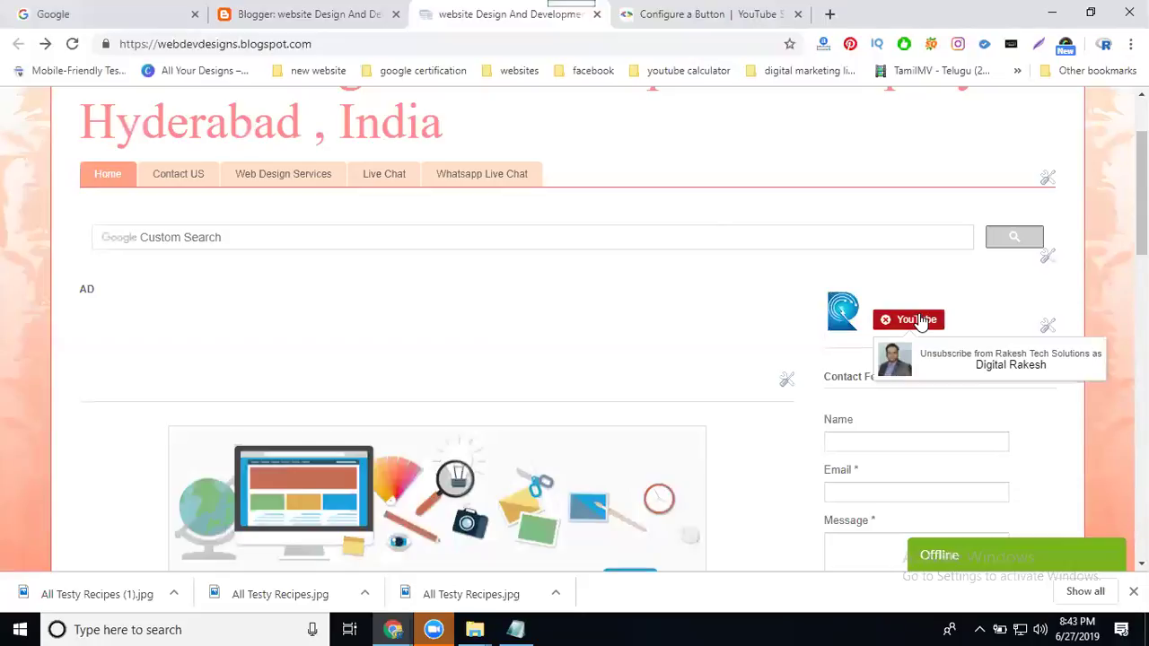
pyautogui.click(920, 320)
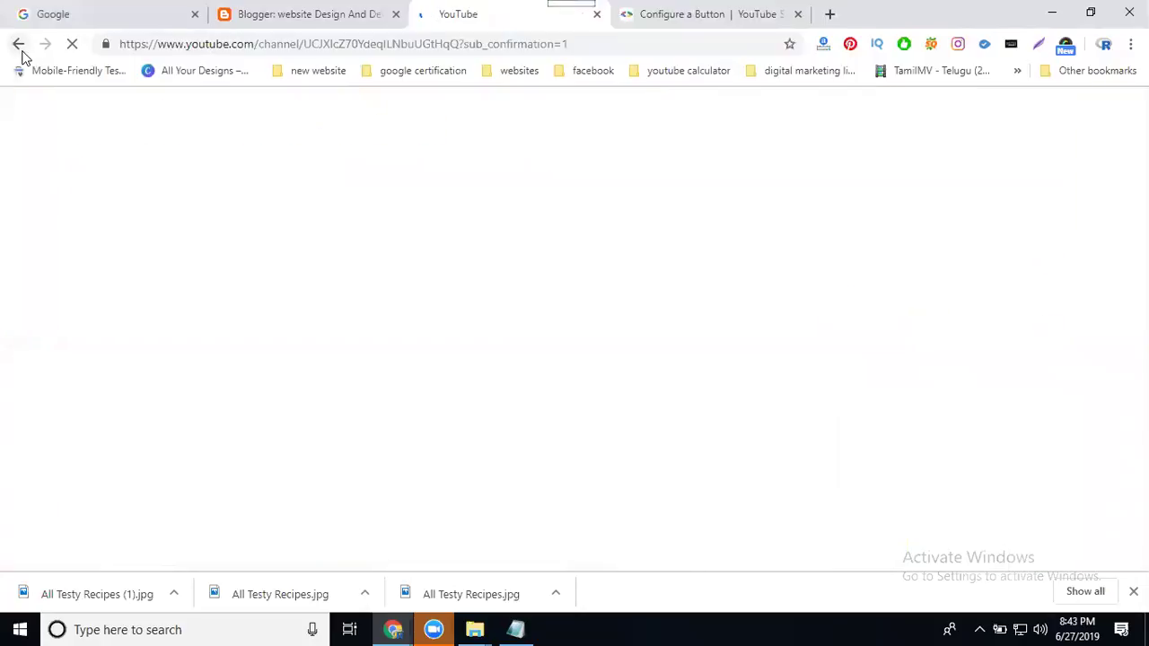
pyautogui.click(18, 46)
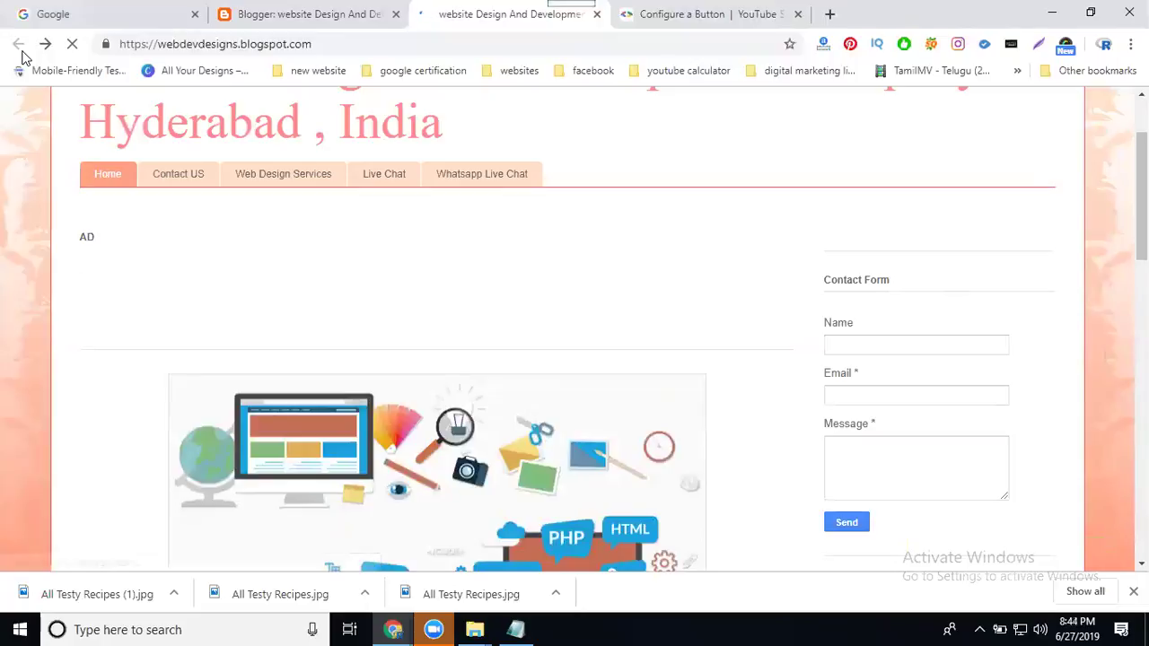
# - Open the existing post from the Posts list for editing, after checking the live post
pyautogui.click(305, 12)
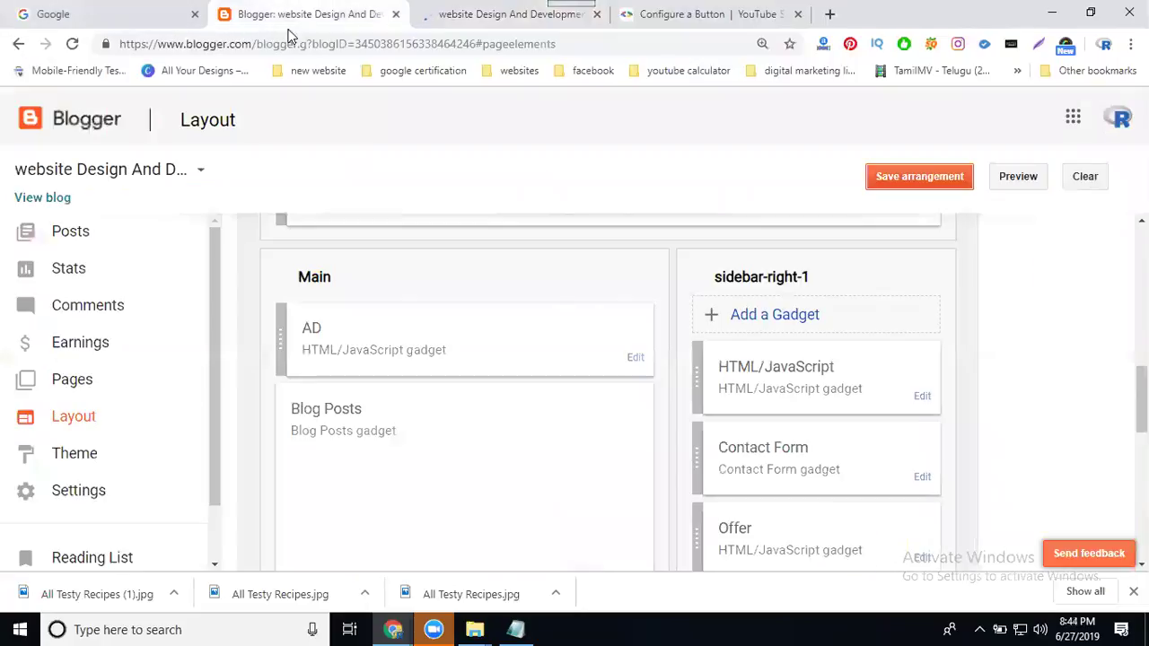
pyautogui.click(90, 233)
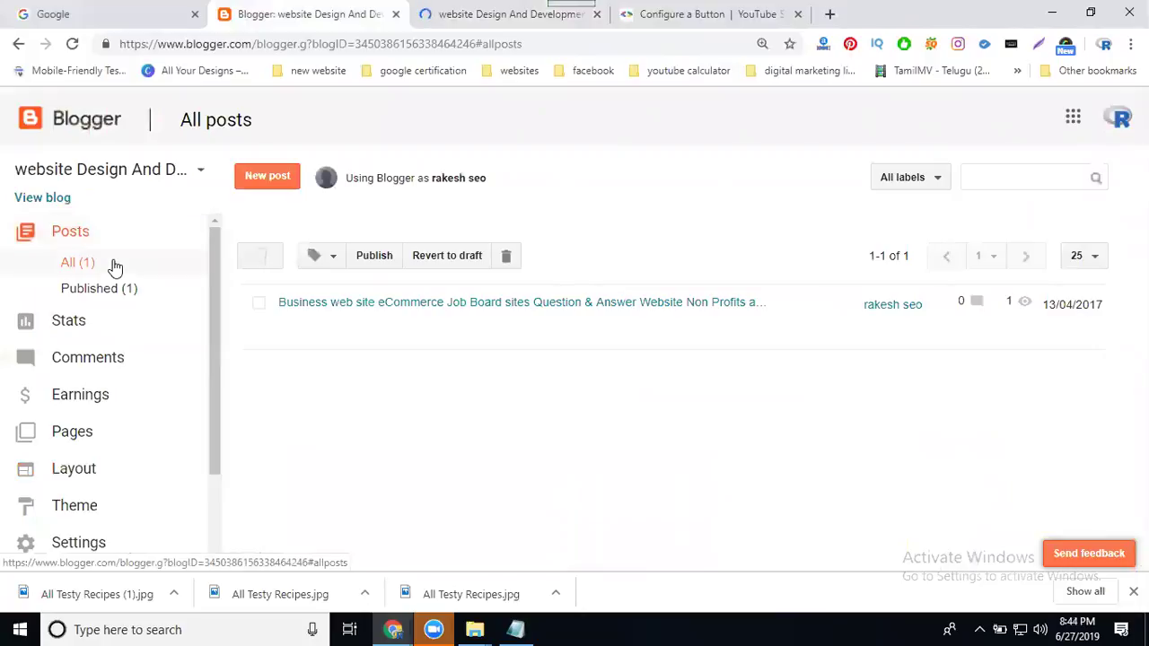
pyautogui.click(289, 341)
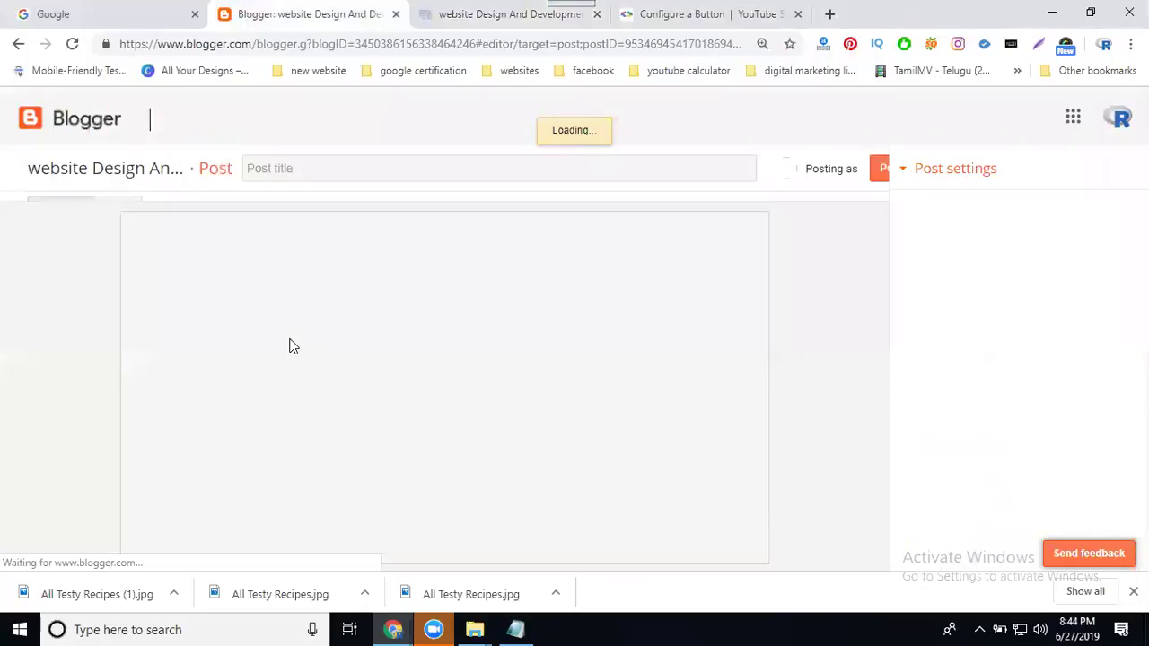
pyautogui.click(449, 15)
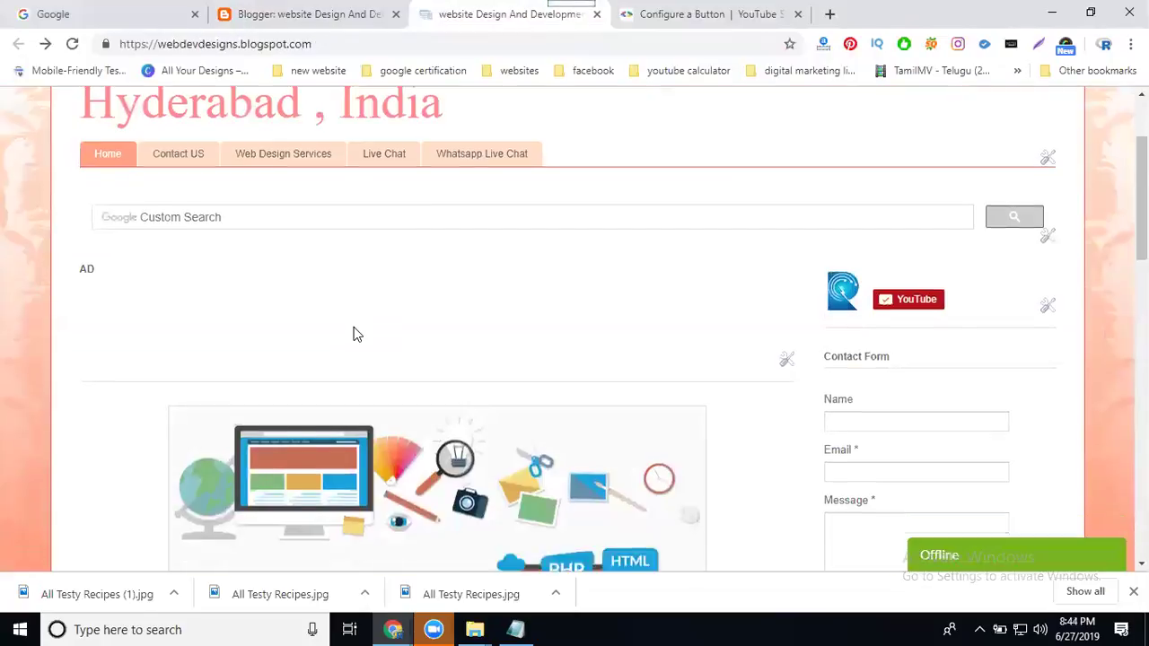
pyautogui.scroll(-9, 359, 328)
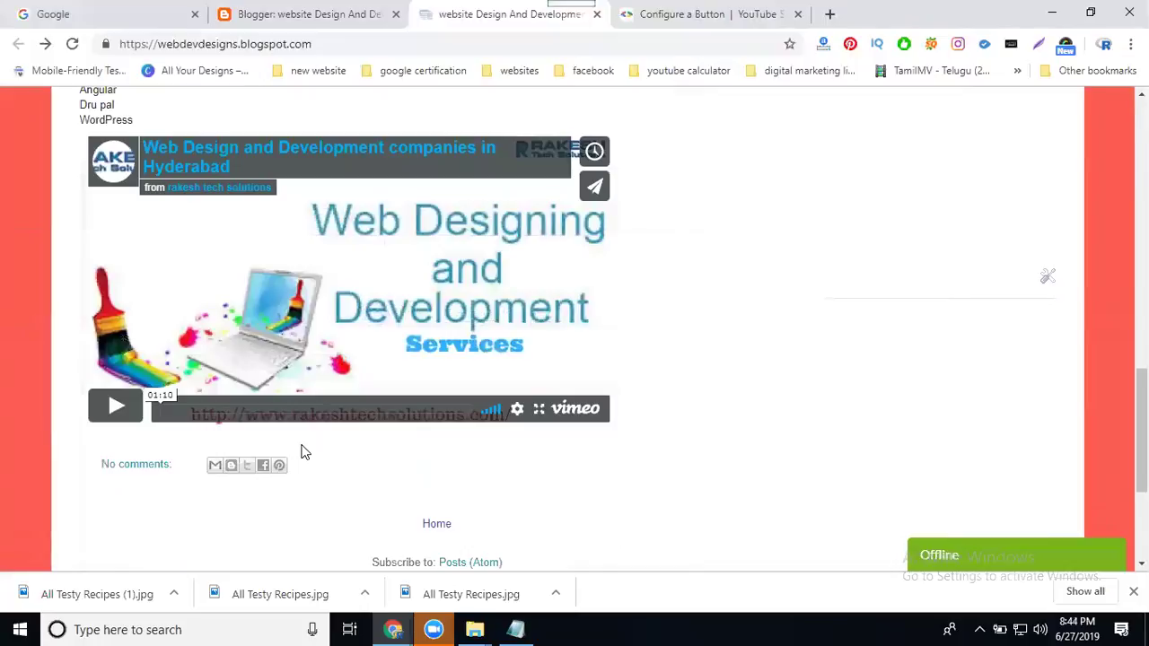
pyautogui.click(306, 10)
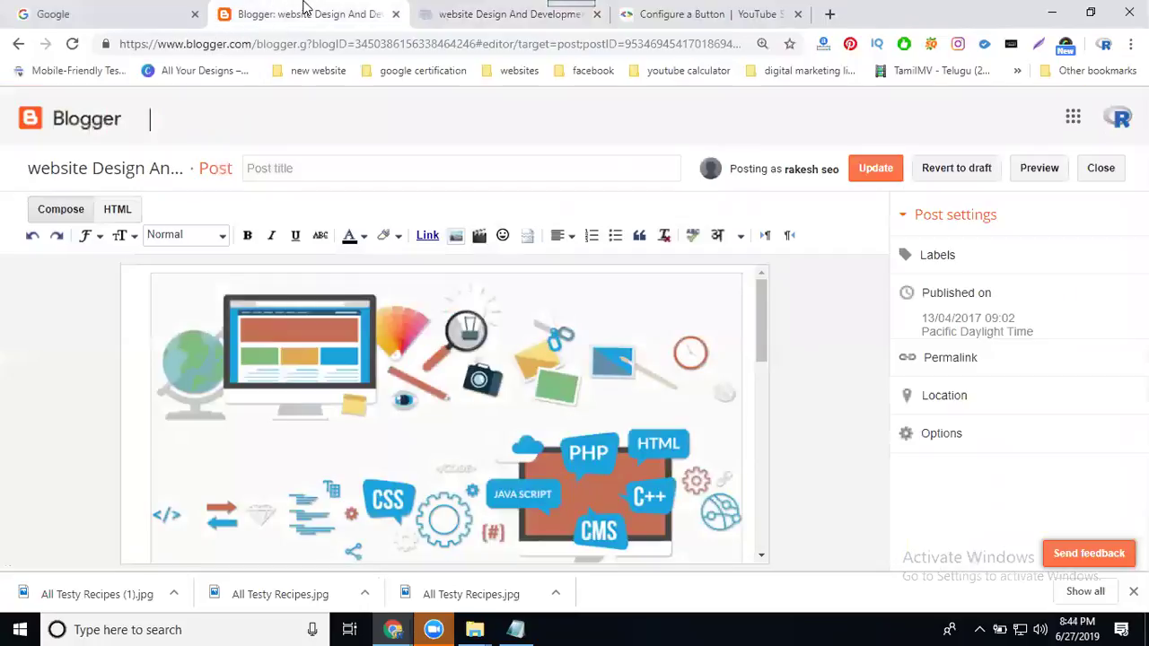
# - Append a div with the subscribe button code and a Subscribe label below the Vimeo video, then update the post
pyautogui.click(120, 210)
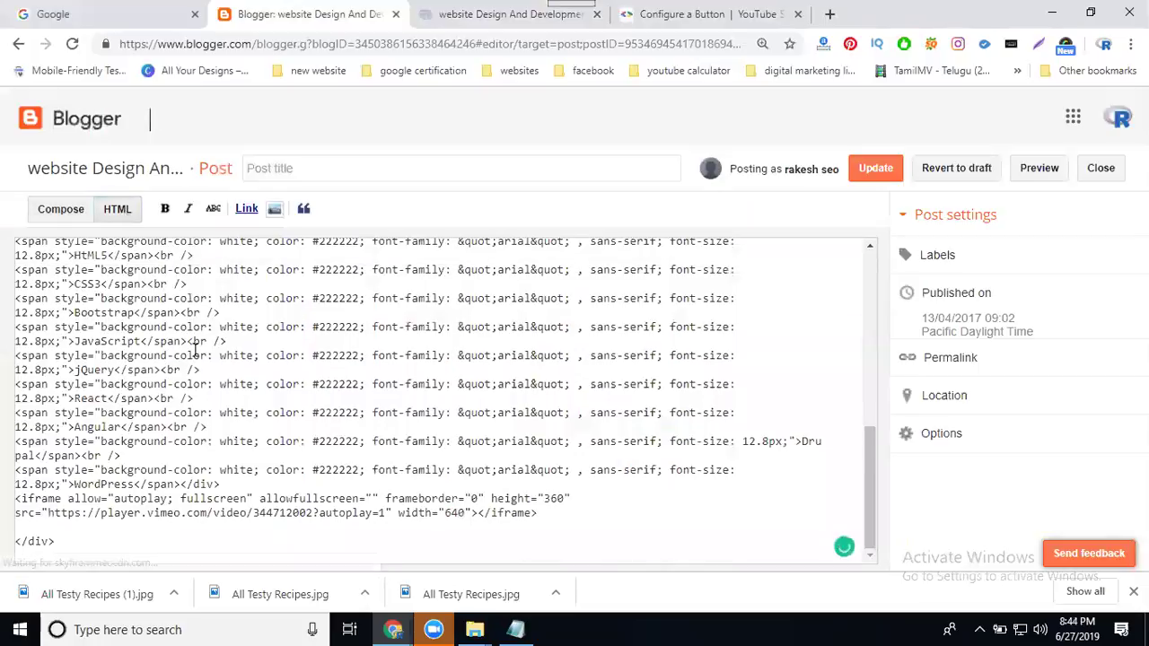
pyautogui.click(77, 550)
pyautogui.press('Return')
pyautogui.press('Return')
pyautogui.press('Return')
pyautogui.press('Return')
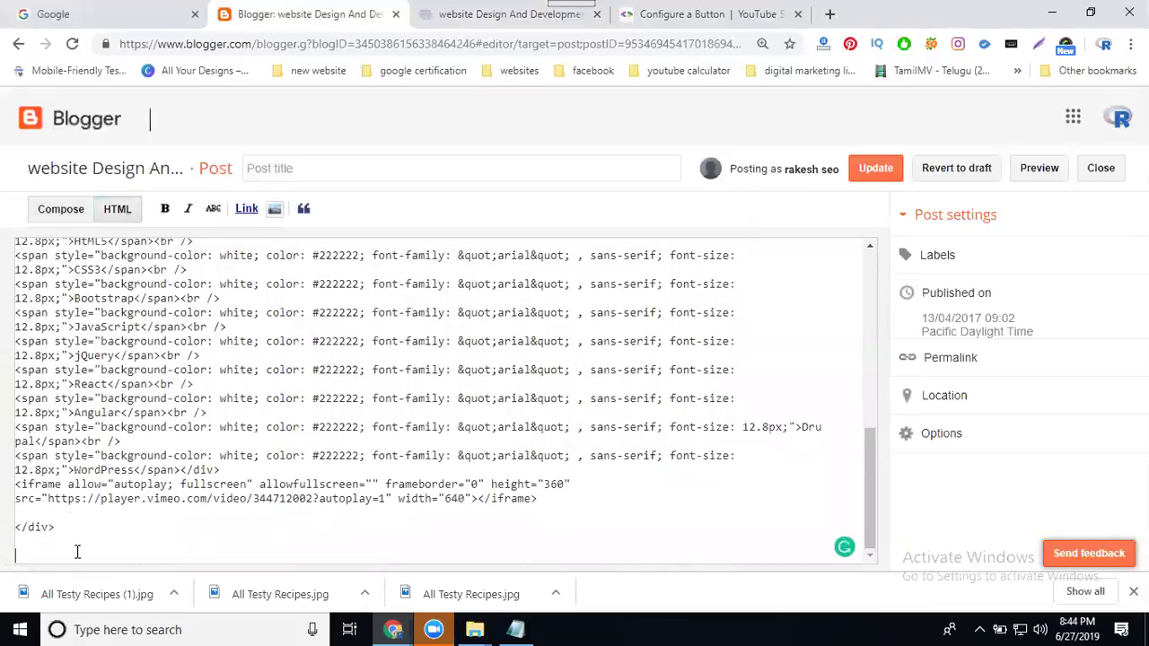
pyautogui.write('<d')
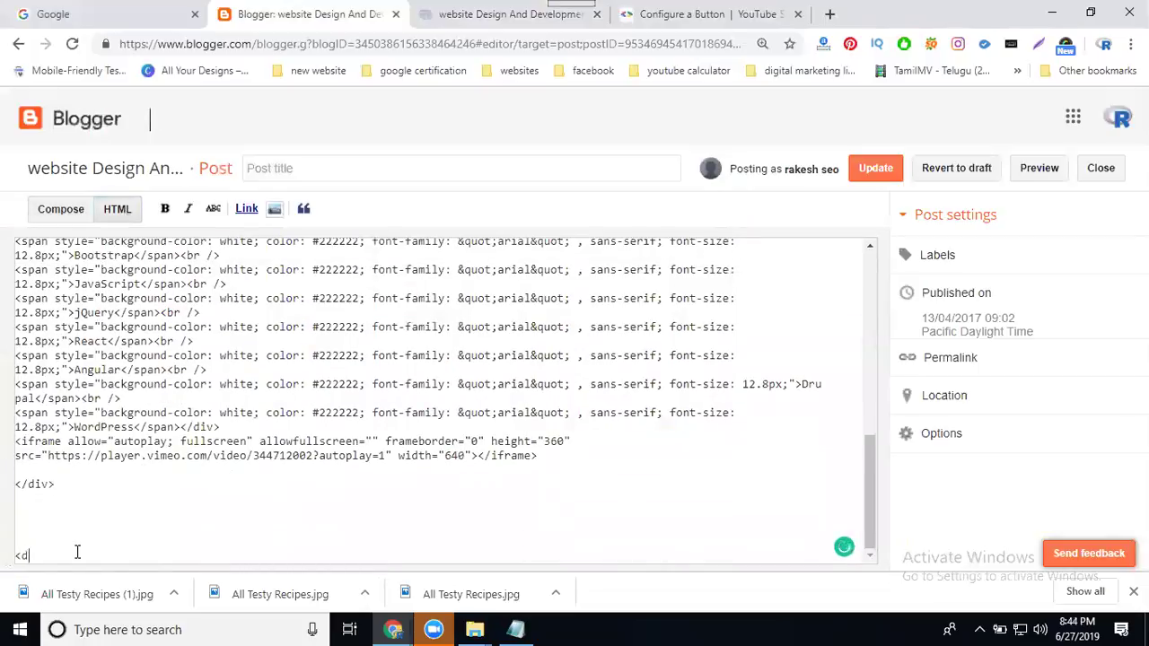
pyautogui.write('iv>')
pyautogui.press('Return')
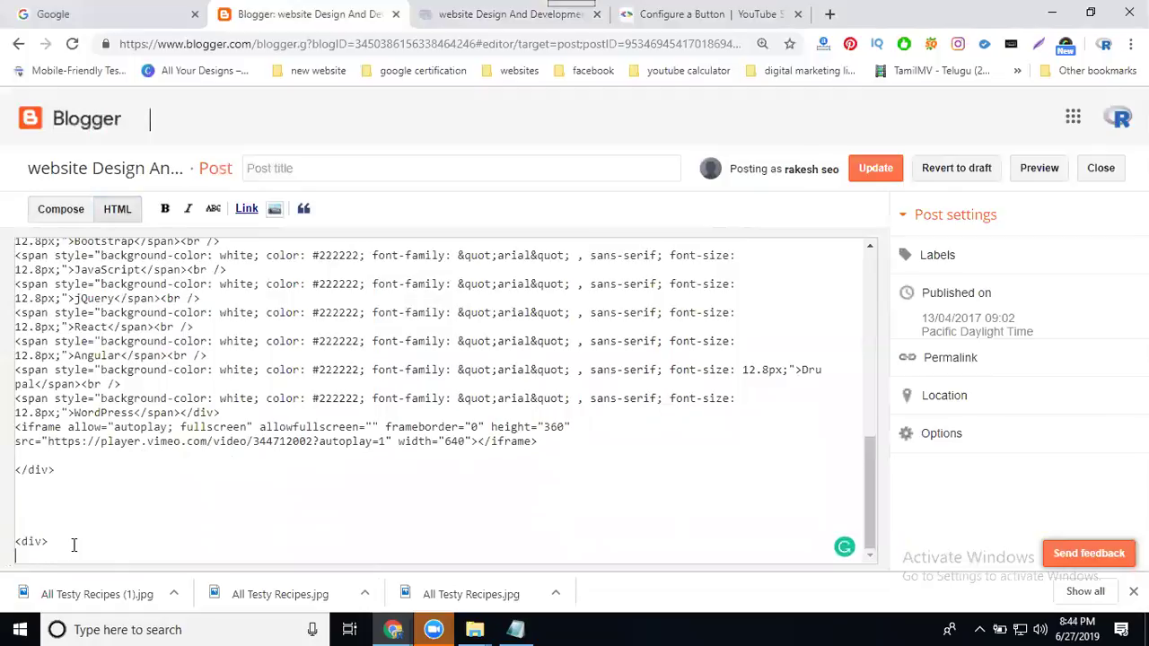
pyautogui.press('Return')
pyautogui.write('</div>')
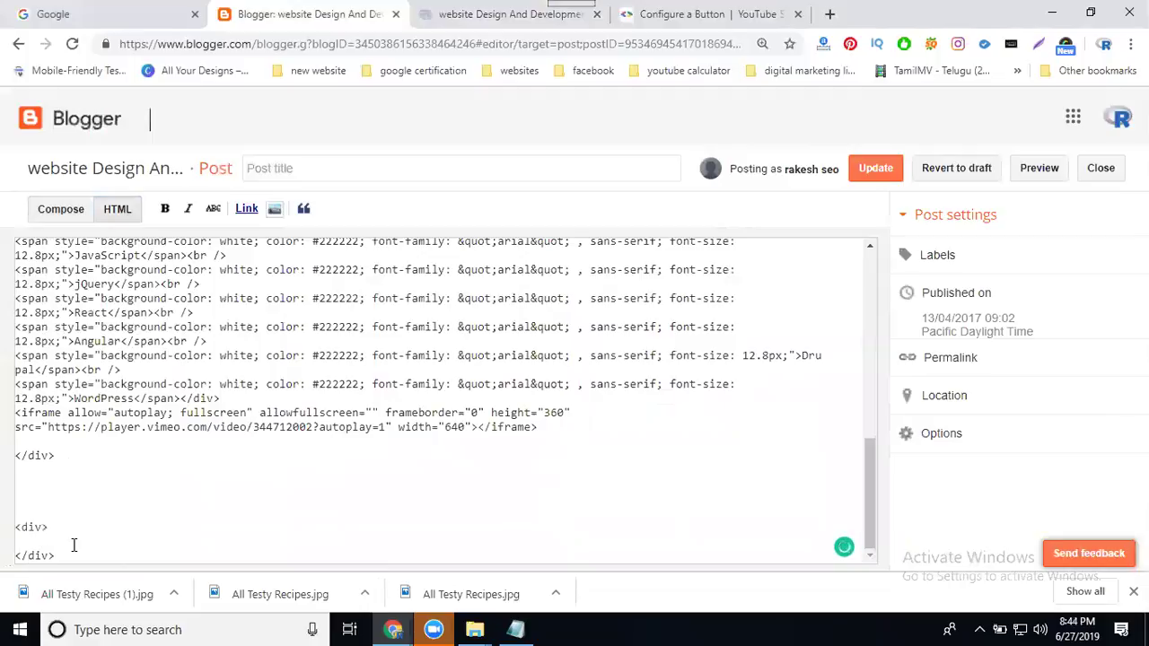
pyautogui.write('<script src="https://apis.google.com/js/platform.js"></script>  <div class="g-ytsubscribe" data-channelid="UCJXlcZ70YdeqILNbuUGtHqQ" data-layout="full" data-theme="dark" data-count="hidden"></div>')
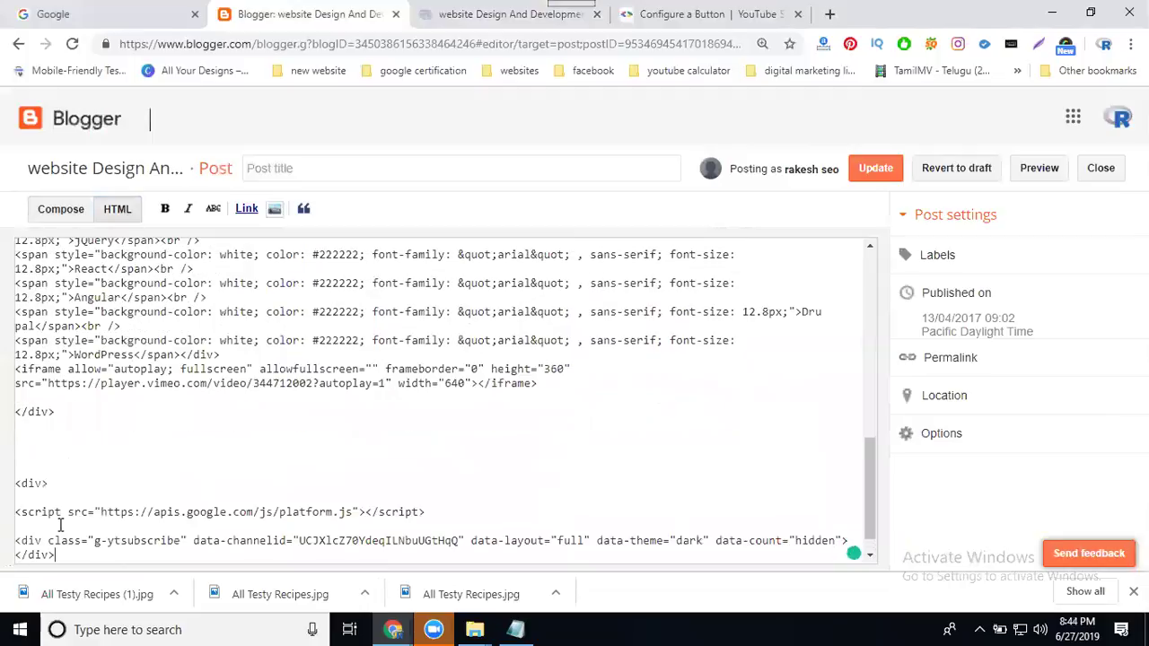
pyautogui.click(35, 454)
pyautogui.click(876, 171)
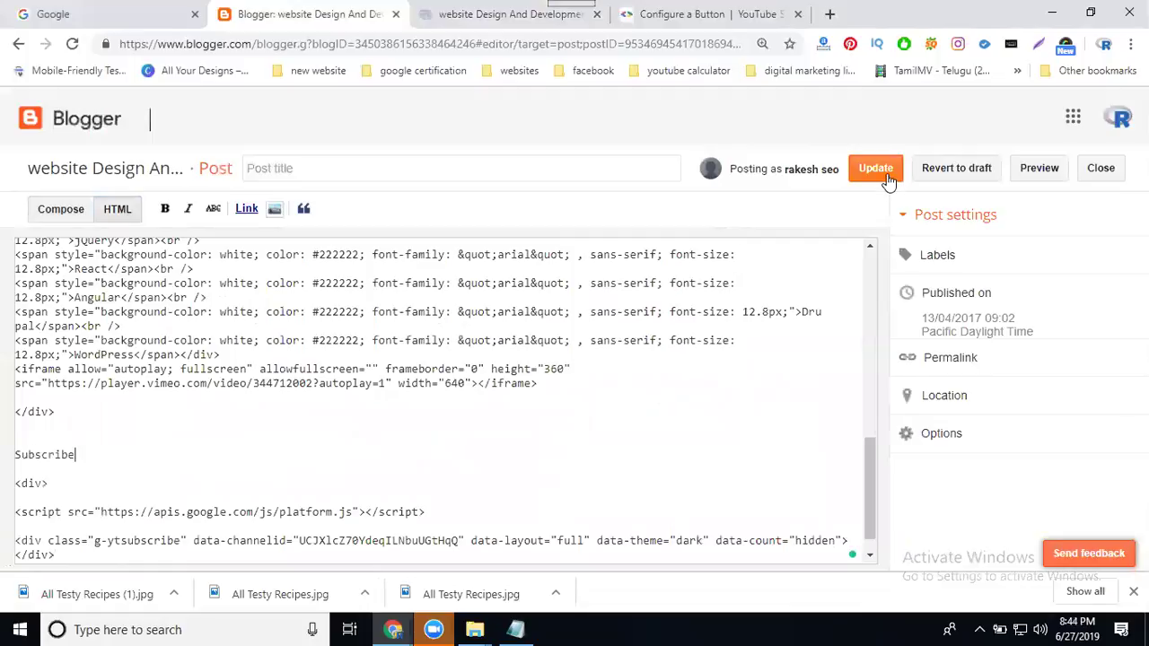
# - Reload the live post and test the new subscribe button under the Vimeo video
pyautogui.click(466, 18)
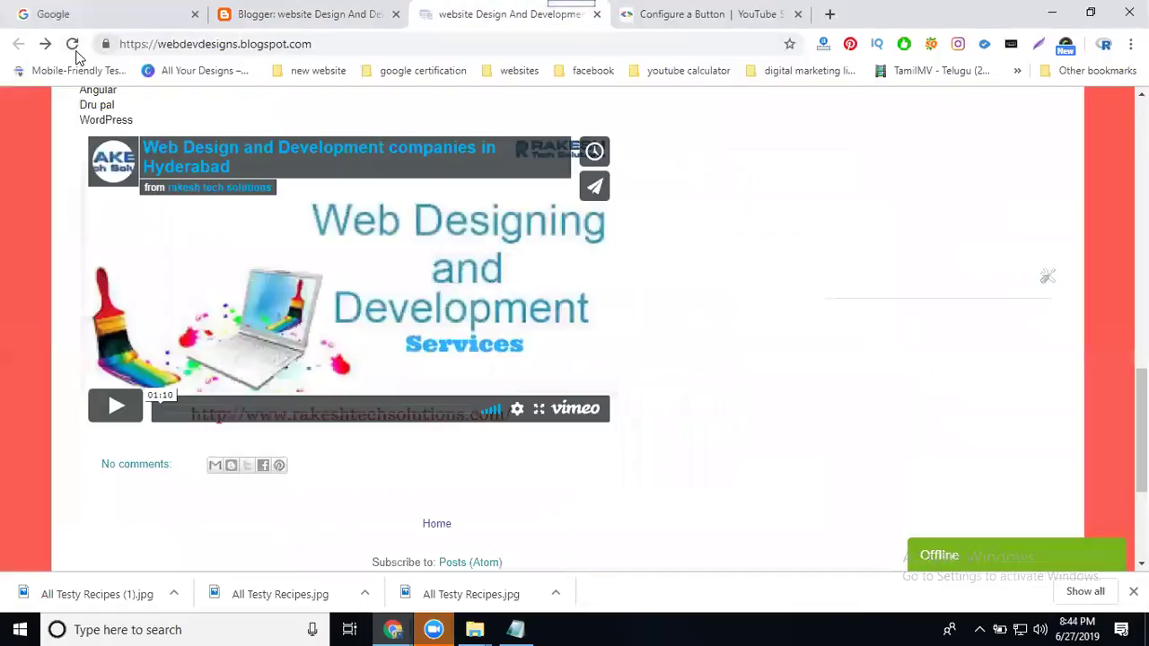
pyautogui.click(72, 44)
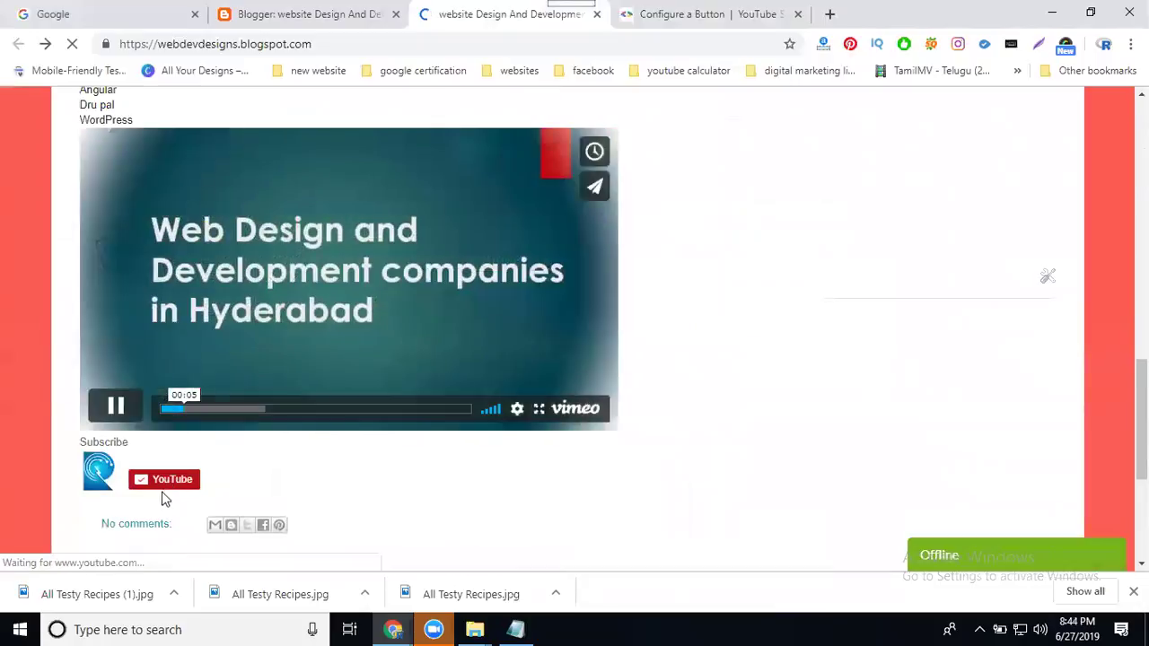
pyautogui.click(164, 481)
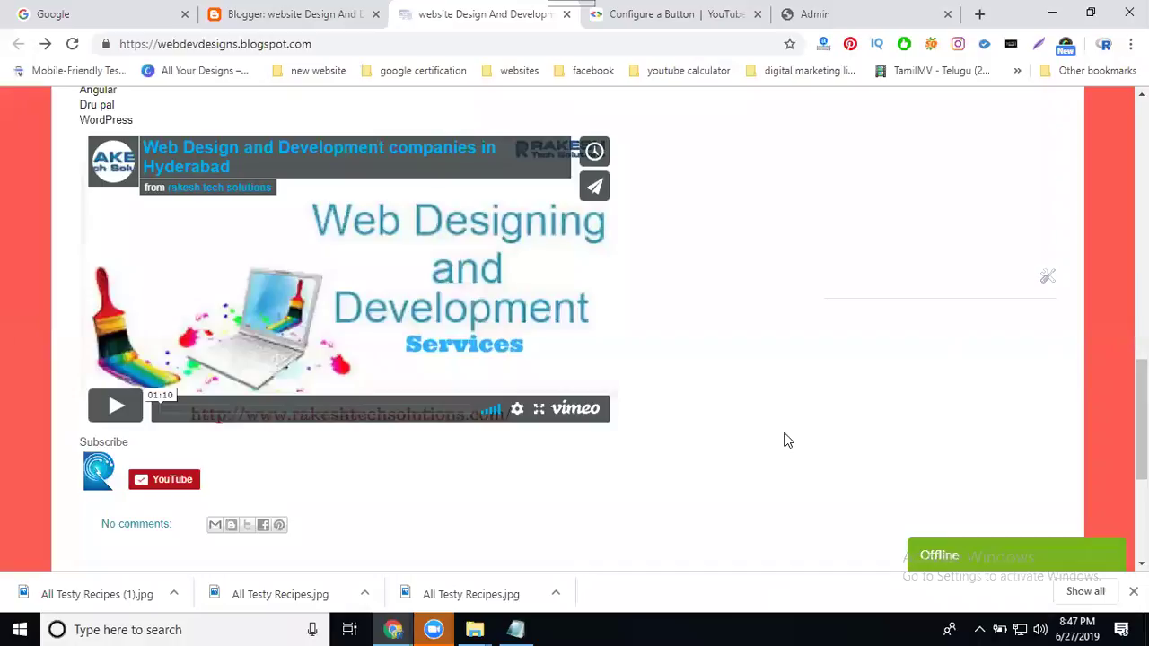
pyautogui.scroll(10, 744, 426)
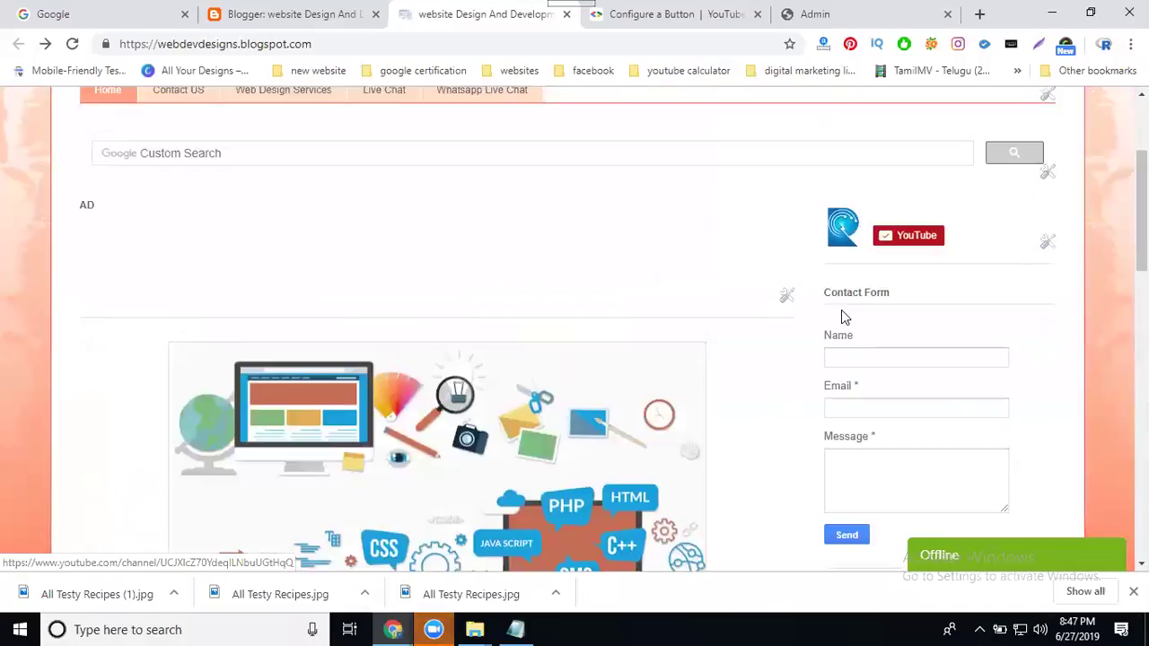
pyautogui.moveTo(896, 239)
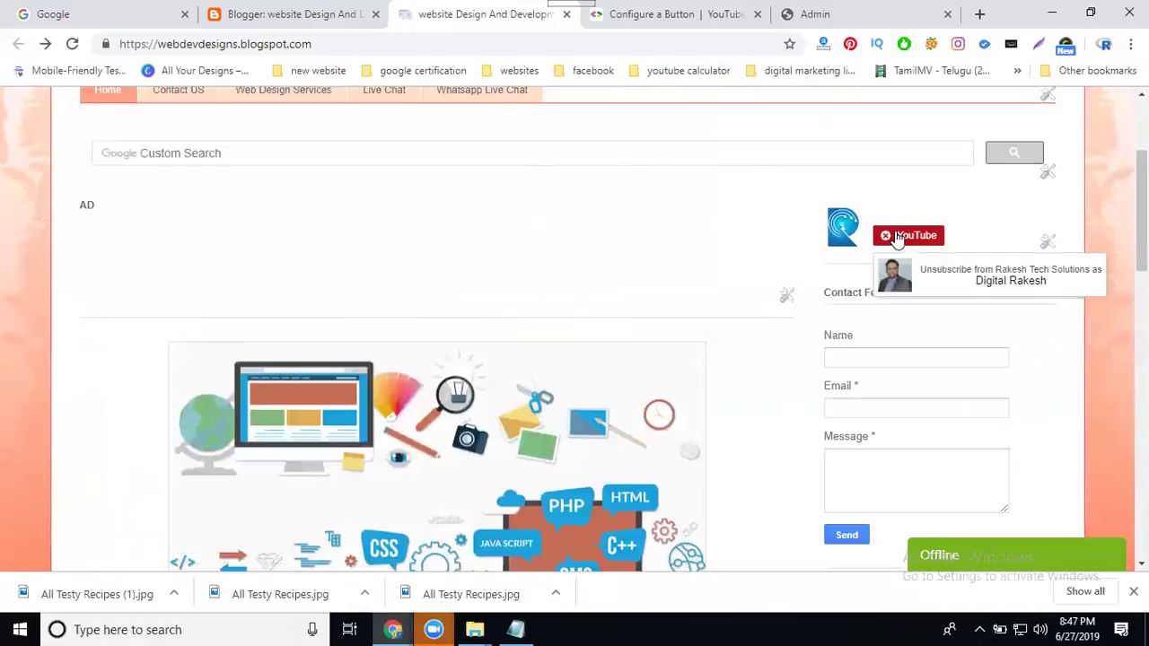